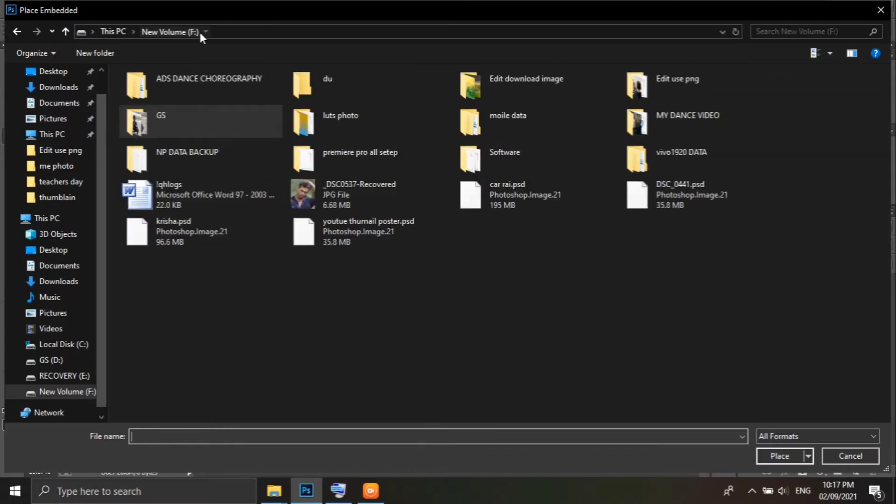
Place the ackgroud image from the teachers day folder inside Edit use png as an embedded layer
{"action": "double_click", "coordinate": [686, 92]}
{"action": "double_click", "coordinate": [544, 116]}
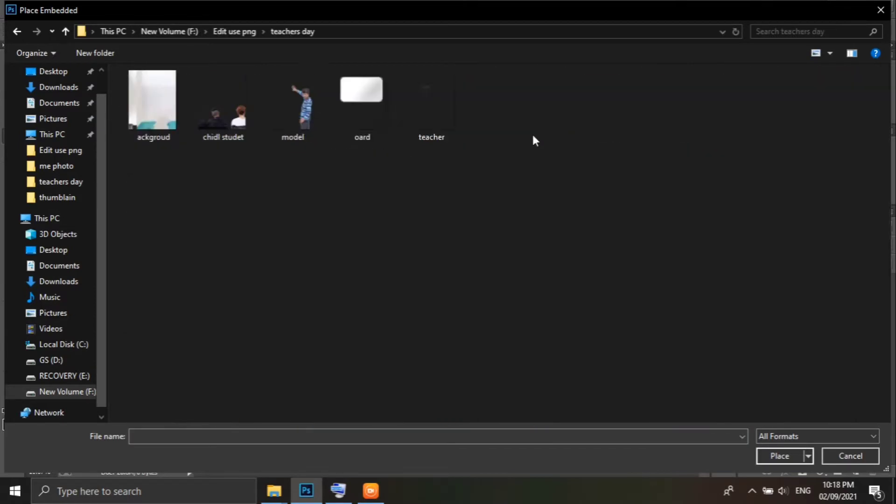
{"action": "double_click", "coordinate": [158, 123]}
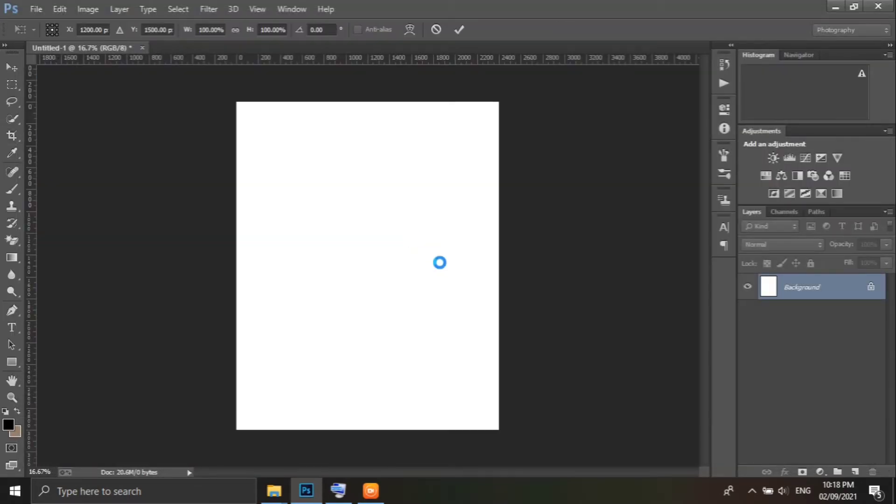
Place the oard image from the teachers day folder as an embedded layer over the backdrop
{"action": "left_click", "coordinate": [36, 9]}
{"action": "left_click", "coordinate": [130, 194]}
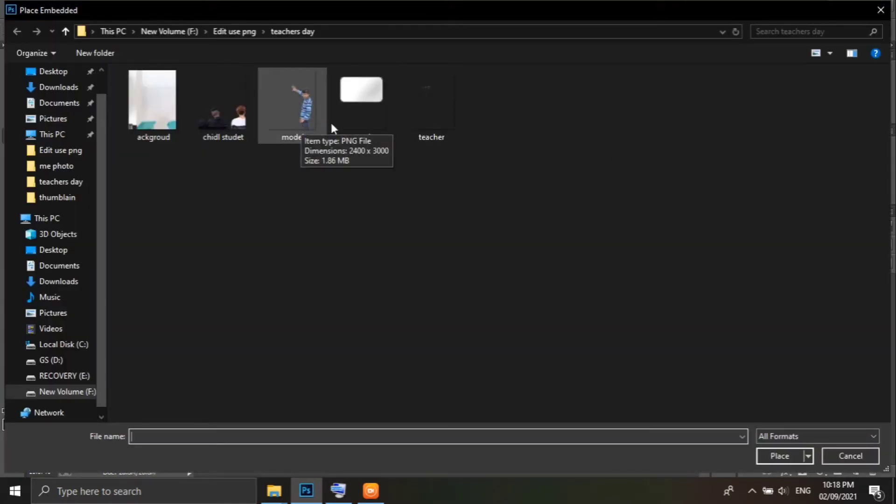
{"action": "double_click", "coordinate": [356, 124]}
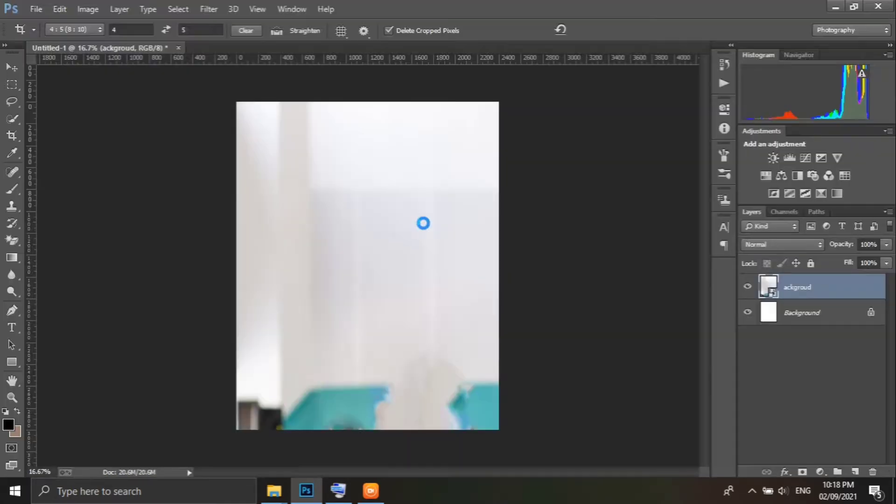
{"action": "left_click", "coordinate": [467, 27]}
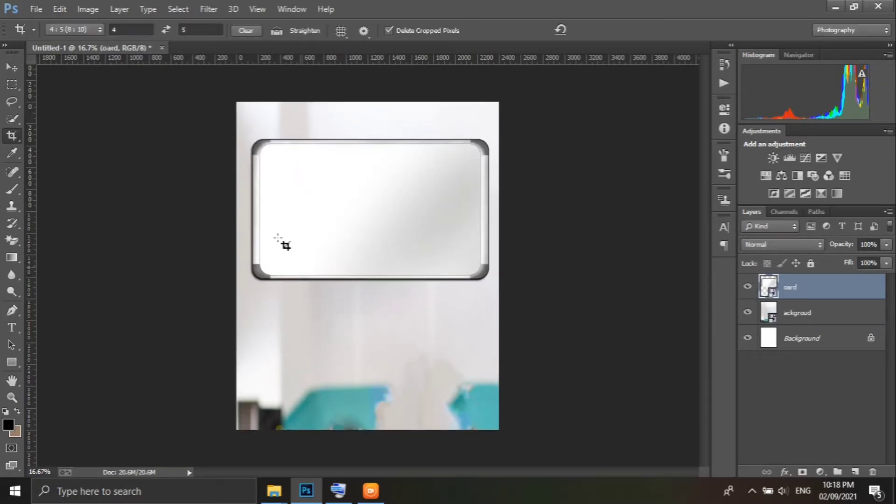
Place the model image from the teachers day folder as an embedded layer above the whiteboard
{"action": "left_click", "coordinate": [36, 9]}
{"action": "left_click", "coordinate": [70, 197]}
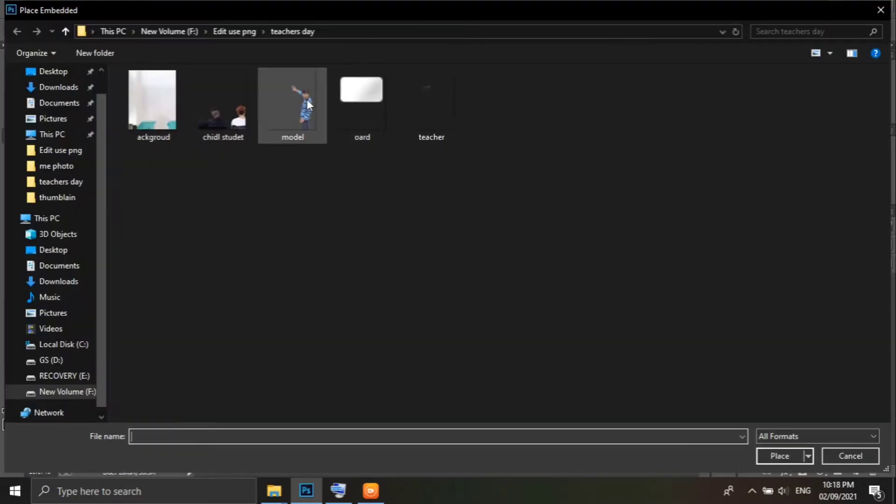
{"action": "double_click", "coordinate": [363, 104]}
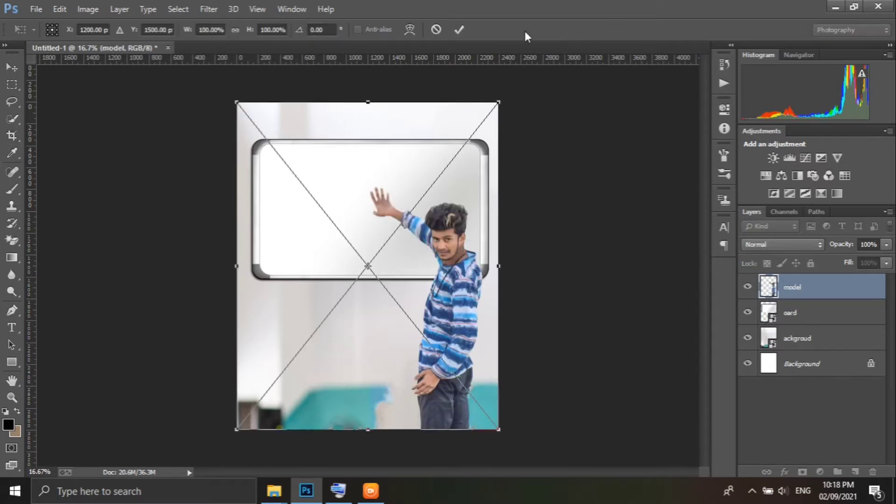
{"action": "key", "text": "Return"}
{"action": "key", "text": "c"}
{"action": "scroll", "coordinate": [515, 220], "scroll_direction": "up", "scroll_amount": 3}
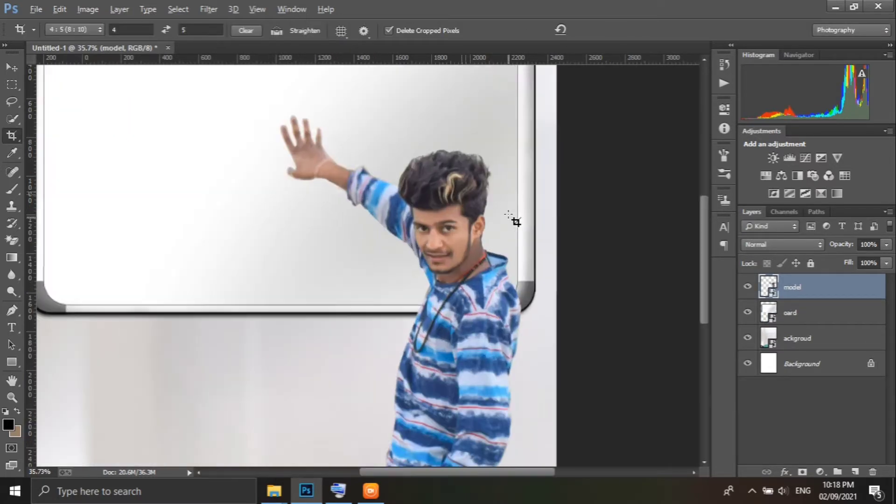
{"action": "scroll", "coordinate": [516, 221], "scroll_direction": "down", "scroll_amount": 3}
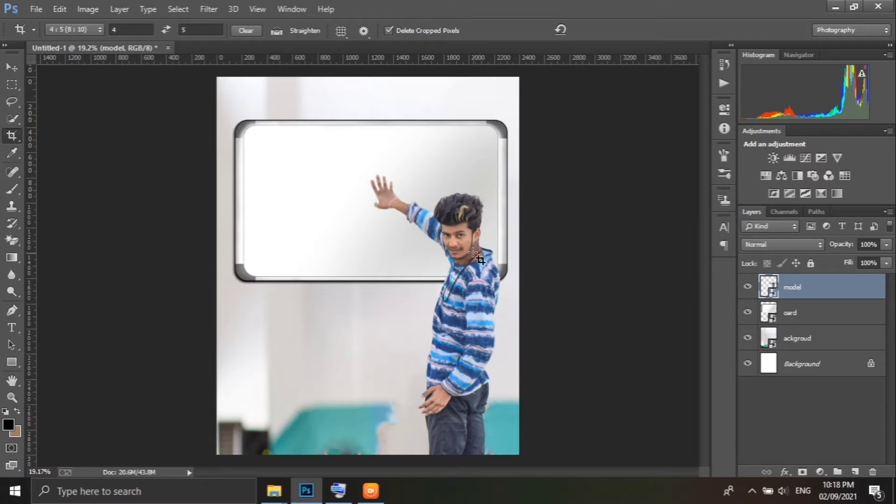
Place the teacher line drawing from the teachers day folder as an embedded layer on the whiteboard
{"action": "left_click", "coordinate": [36, 9]}
{"action": "left_click", "coordinate": [106, 197]}
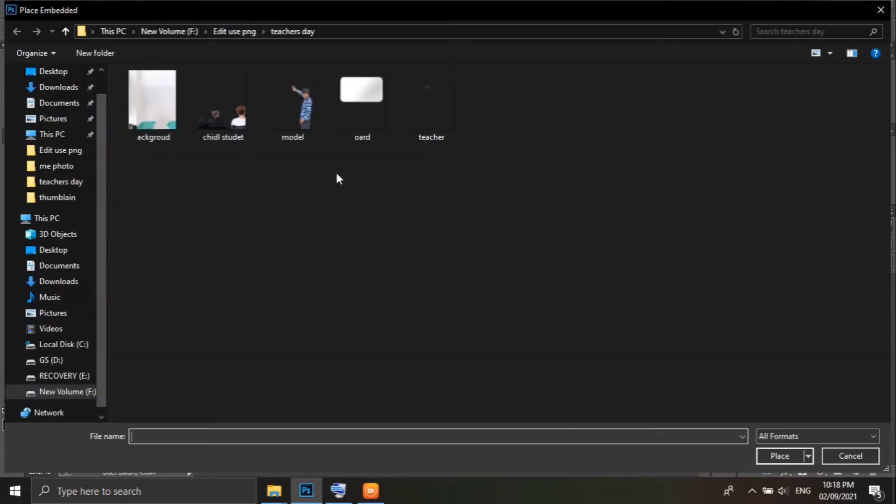
{"action": "double_click", "coordinate": [422, 127]}
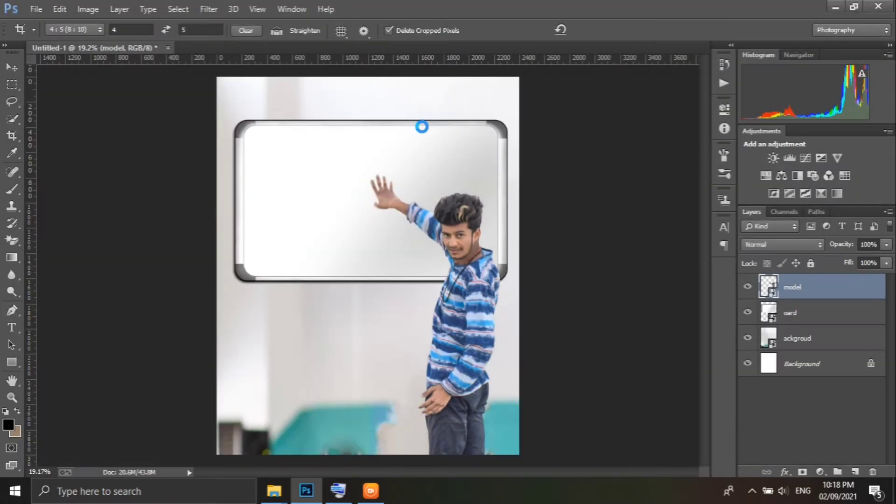
{"action": "key", "text": "Return"}
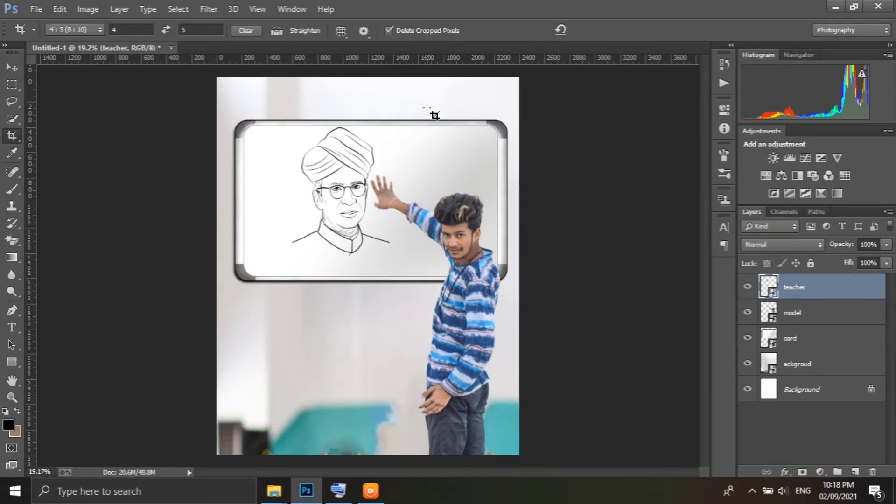
Add the text "TEARCHER'S DAY" on the whiteboard at the lower part of the teacher drawing
{"action": "scroll", "coordinate": [484, 236], "scroll_direction": "down", "scroll_amount": 1}
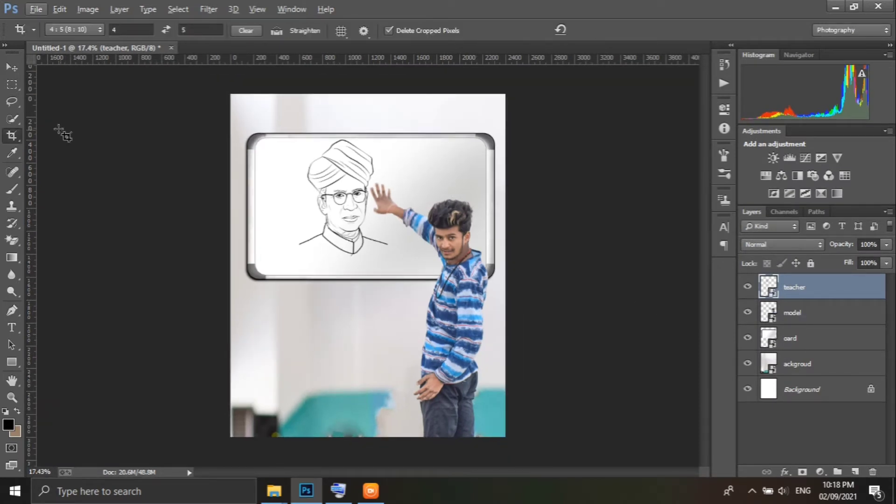
{"action": "left_click", "coordinate": [18, 327]}
{"action": "left_click", "coordinate": [297, 266]}
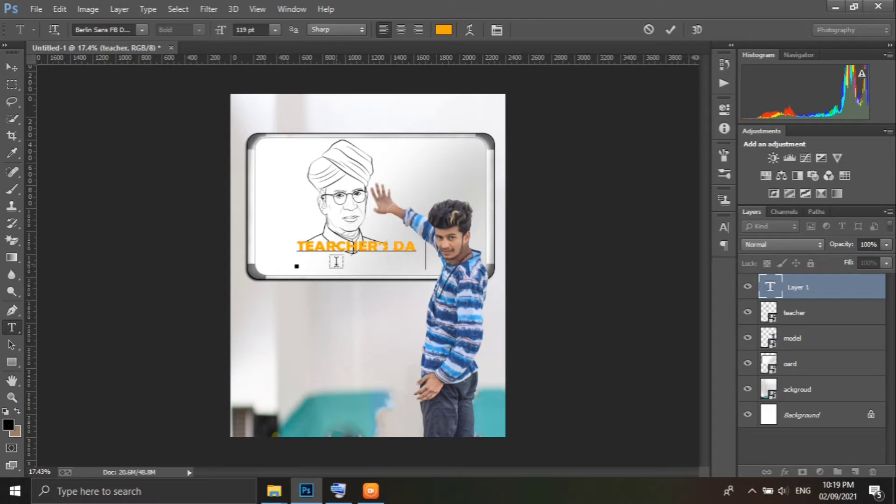
{"action": "left_click", "coordinate": [6, 69]}
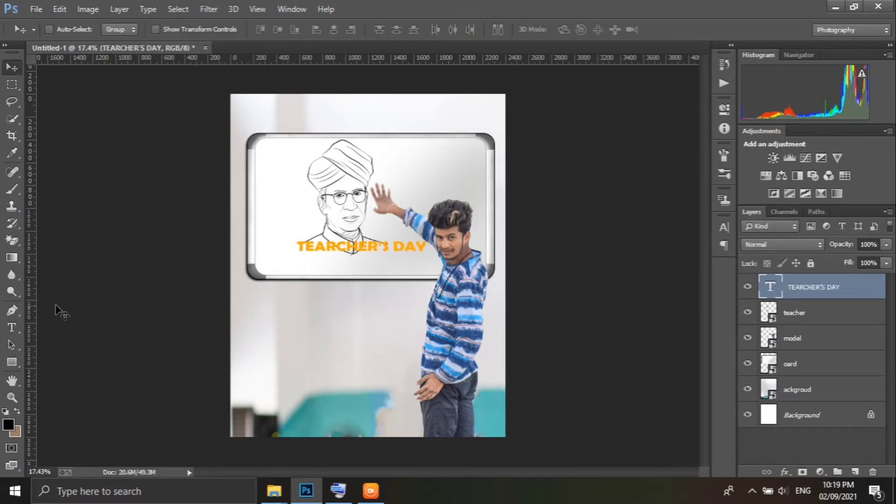
Change the font of the TEARCHER'S DAY text to Segoe UI Symbol
{"action": "left_click", "coordinate": [11, 327]}
{"action": "left_click", "coordinate": [142, 29]}
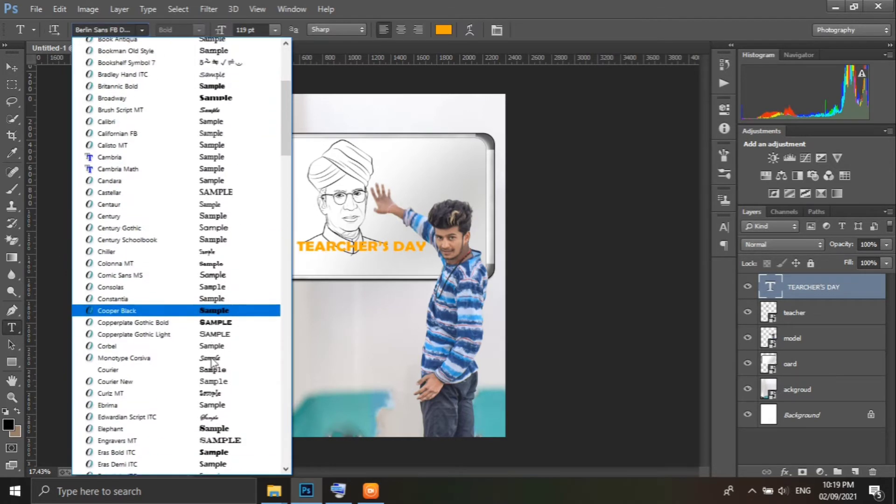
{"action": "scroll", "coordinate": [202, 348], "scroll_direction": "down", "scroll_amount": 3}
{"action": "scroll", "coordinate": [202, 349], "scroll_direction": "down", "scroll_amount": 20}
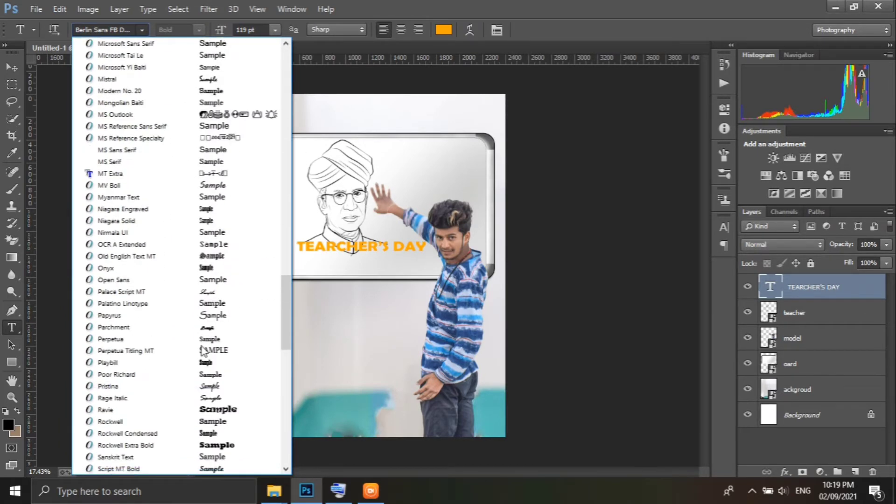
{"action": "scroll", "coordinate": [202, 351], "scroll_direction": "down", "scroll_amount": 2}
{"action": "left_click", "coordinate": [169, 267]}
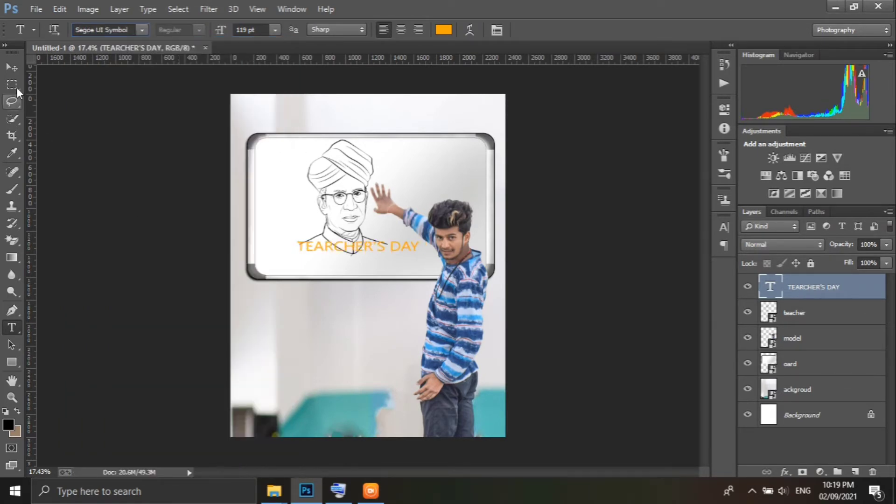
{"action": "left_click", "coordinate": [142, 29]}
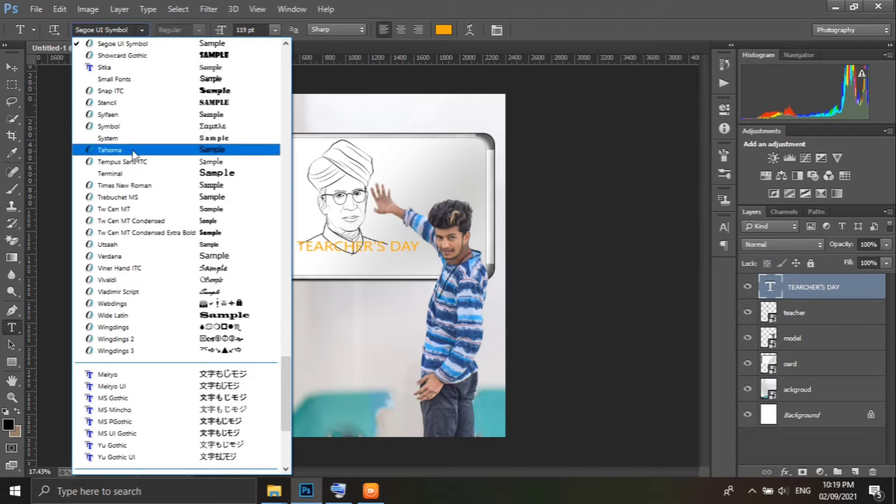
{"action": "scroll", "coordinate": [145, 65], "scroll_direction": "up", "scroll_amount": 1}
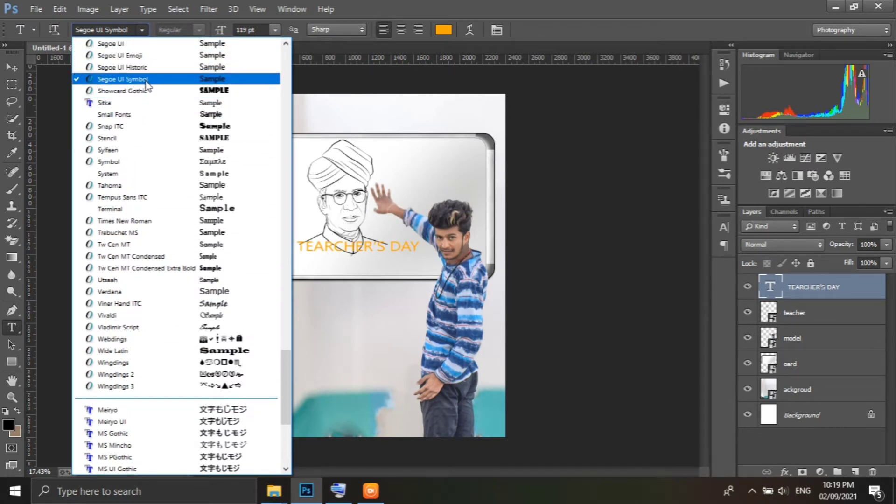
{"action": "left_click", "coordinate": [146, 81]}
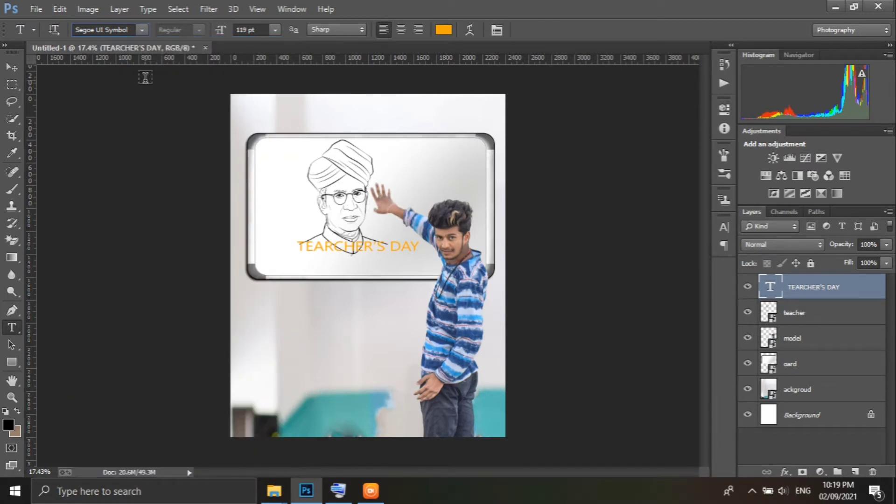
Move the TEARCHER'S DAY text down so it sits just below the teacher drawing on the whiteboard
{"action": "left_click", "coordinate": [12, 68]}
{"action": "left_click_drag", "start_coordinate": [344, 252], "coordinate": [341, 267]}
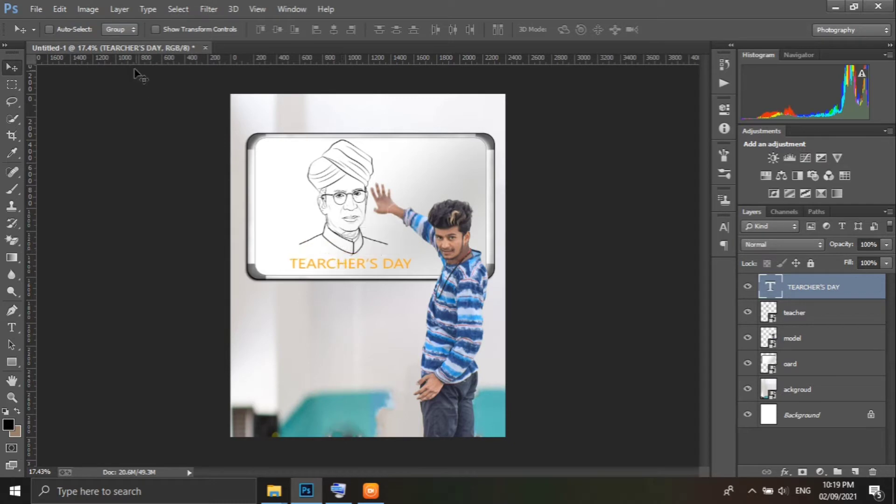
Change the font of the TEARCHER'S DAY text to Segoe UI Historic
{"action": "left_click", "coordinate": [12, 327]}
{"action": "left_click", "coordinate": [142, 29]}
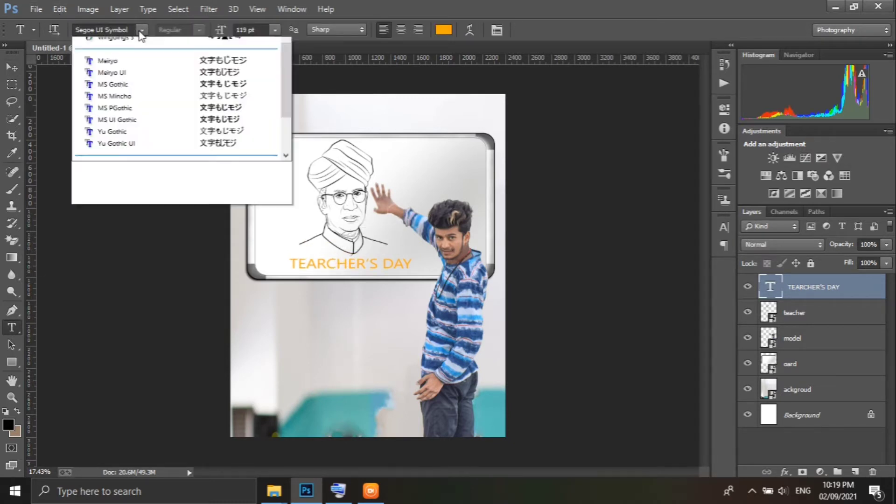
{"action": "scroll", "coordinate": [167, 84], "scroll_direction": "up", "scroll_amount": 3}
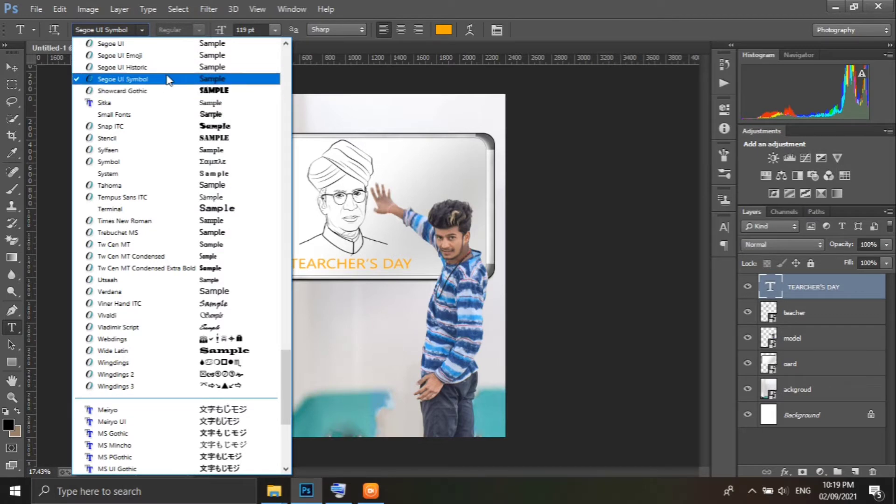
{"action": "left_click", "coordinate": [167, 68]}
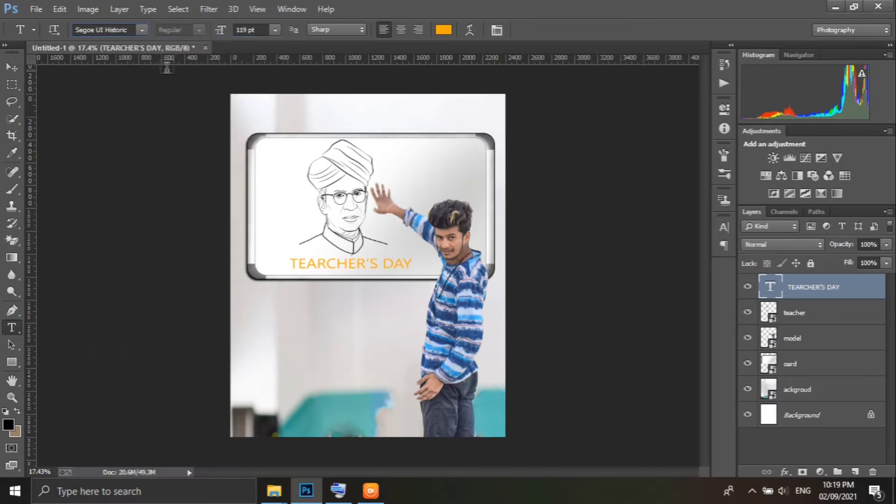
Set the font of the TEARCHER'S DAY text to Bauhaus 93
{"action": "left_click", "coordinate": [138, 30]}
{"action": "scroll", "coordinate": [144, 116], "scroll_direction": "up", "scroll_amount": 5}
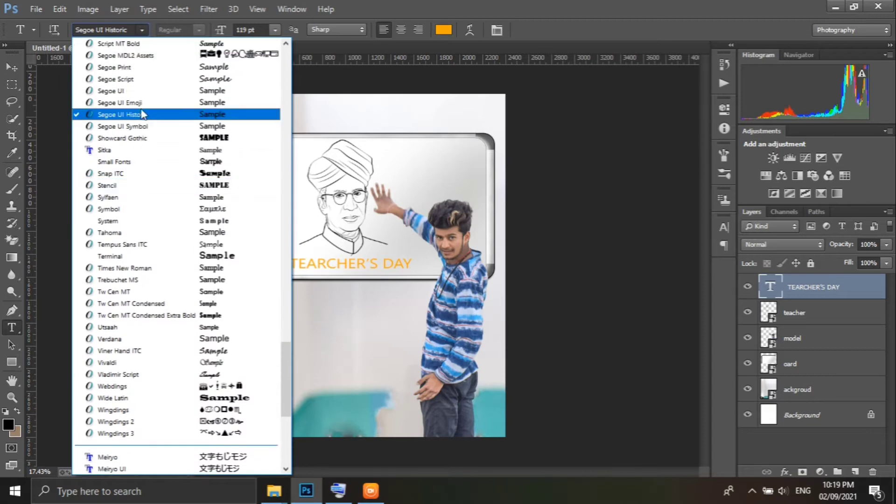
{"action": "scroll", "coordinate": [165, 175], "scroll_direction": "up", "scroll_amount": 15}
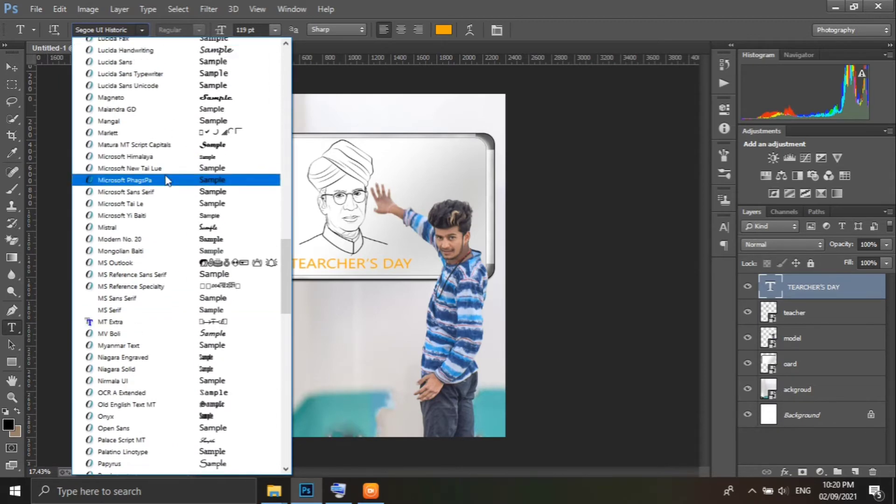
{"action": "scroll", "coordinate": [183, 330], "scroll_direction": "down", "scroll_amount": 10}
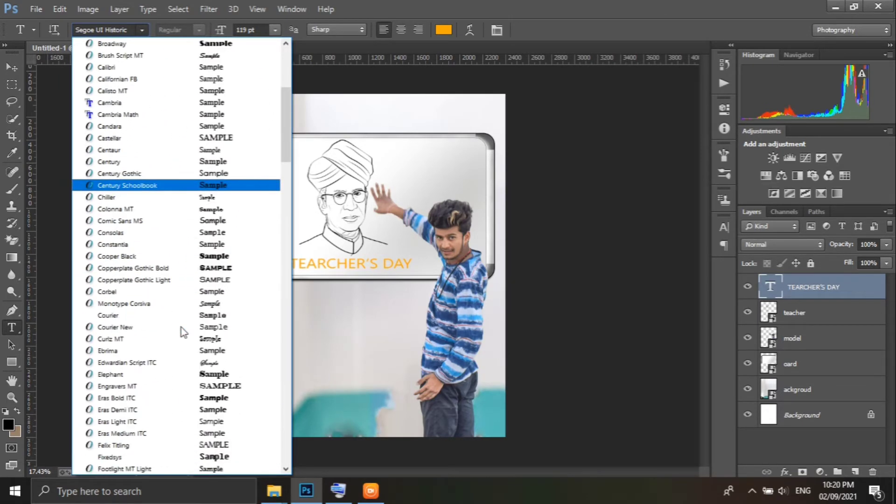
{"action": "scroll", "coordinate": [182, 322], "scroll_direction": "down", "scroll_amount": 12}
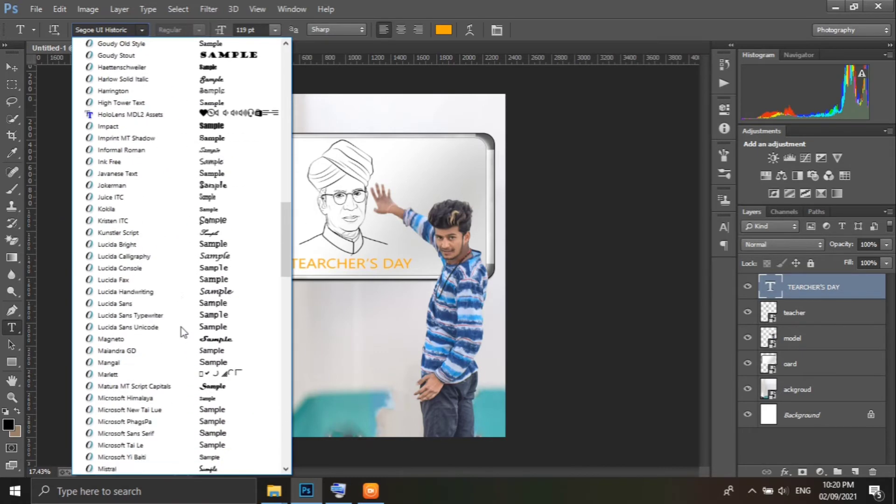
{"action": "scroll", "coordinate": [182, 322], "scroll_direction": "up", "scroll_amount": 20}
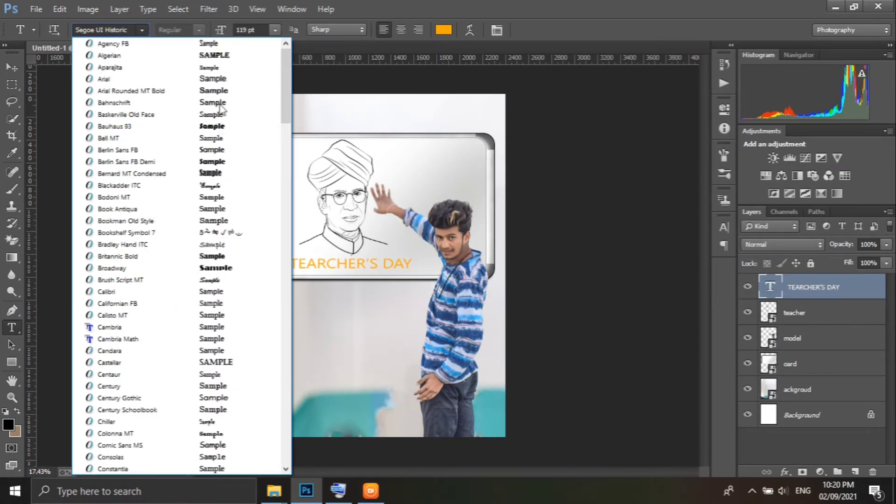
{"action": "left_click", "coordinate": [217, 127]}
Set the color of the TEARCHER'S DAY text to white (ffffff)
{"action": "left_click", "coordinate": [444, 29]}
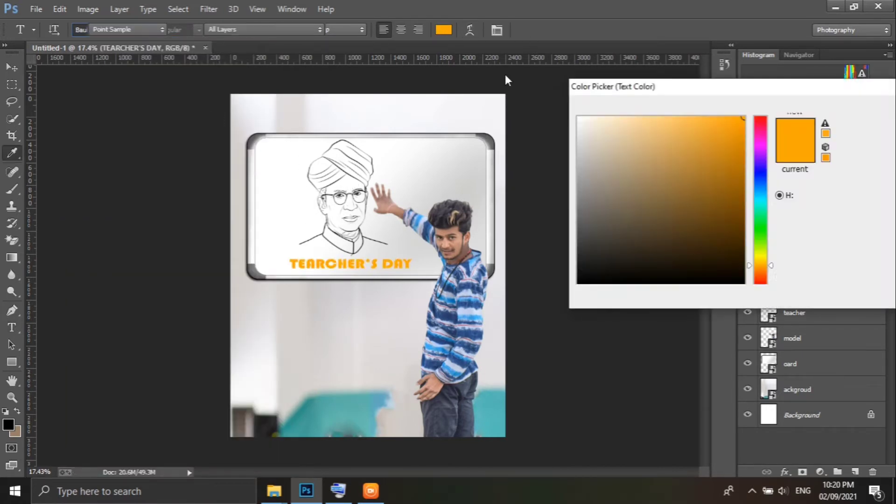
{"action": "type", "text": "ffffff"}
{"action": "left_click", "coordinate": [864, 110]}
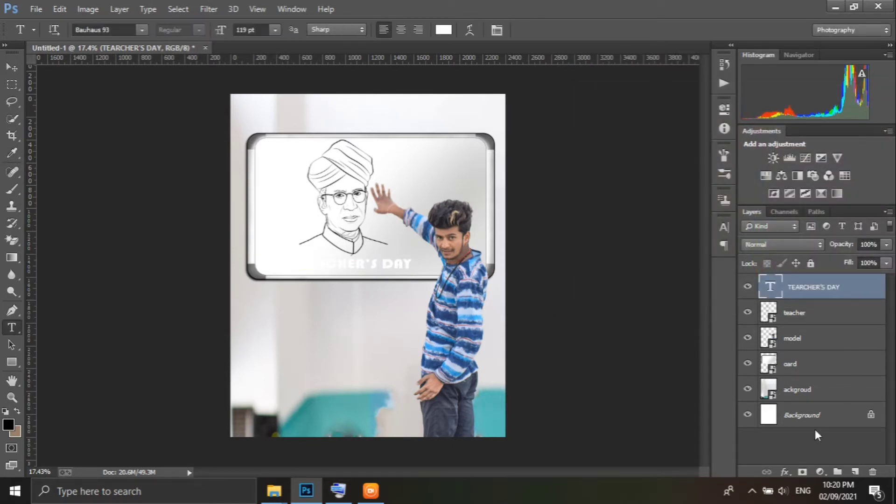
Add a black outside Stroke layer style at 100% opacity to the TEARCHER'S DAY text
{"action": "left_click", "coordinate": [785, 472]}
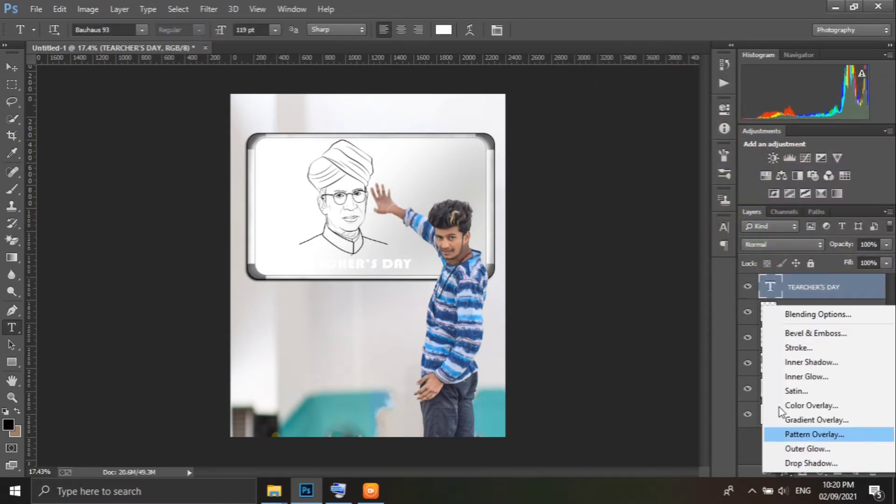
{"action": "left_click", "coordinate": [797, 347]}
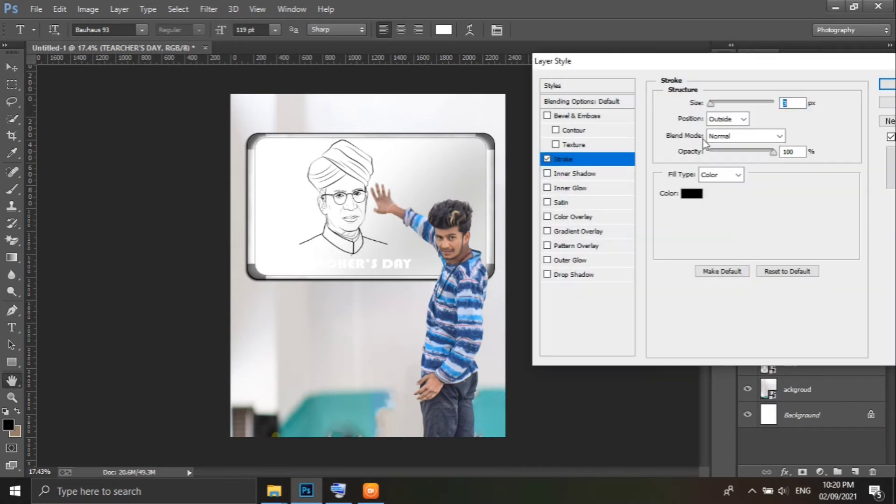
{"action": "left_click", "coordinate": [885, 89]}
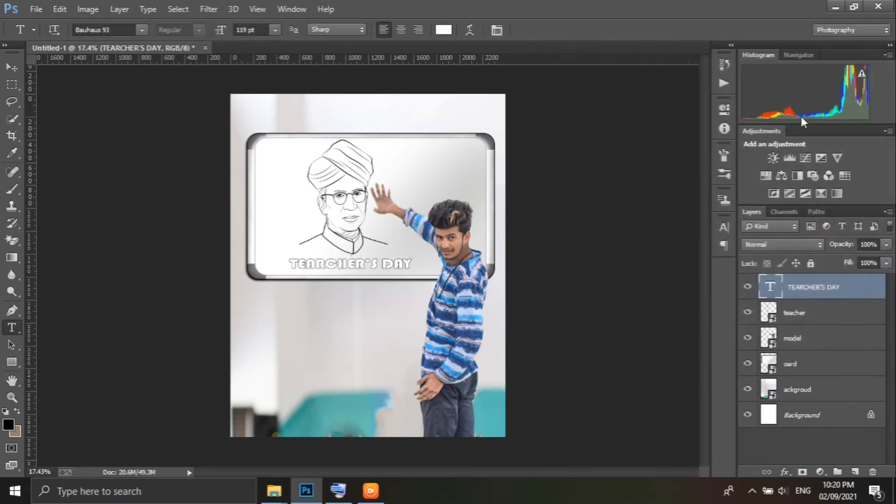
Place the chidl studet image as an embedded layer at full canvas size above the title text
{"action": "left_click", "coordinate": [13, 62]}
{"action": "scroll", "coordinate": [425, 292], "scroll_direction": "up", "scroll_amount": 1}
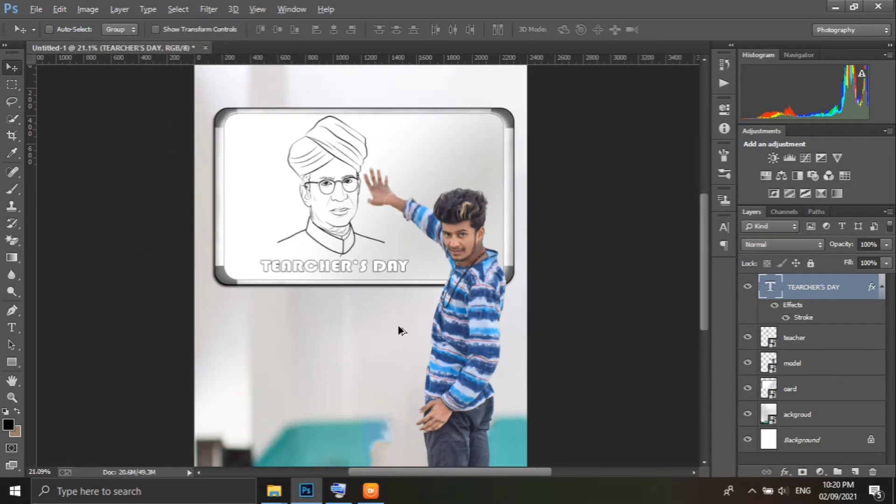
{"action": "scroll", "coordinate": [401, 327], "scroll_direction": "down", "scroll_amount": 1}
{"action": "left_click", "coordinate": [35, 6]}
{"action": "left_click", "coordinate": [96, 198]}
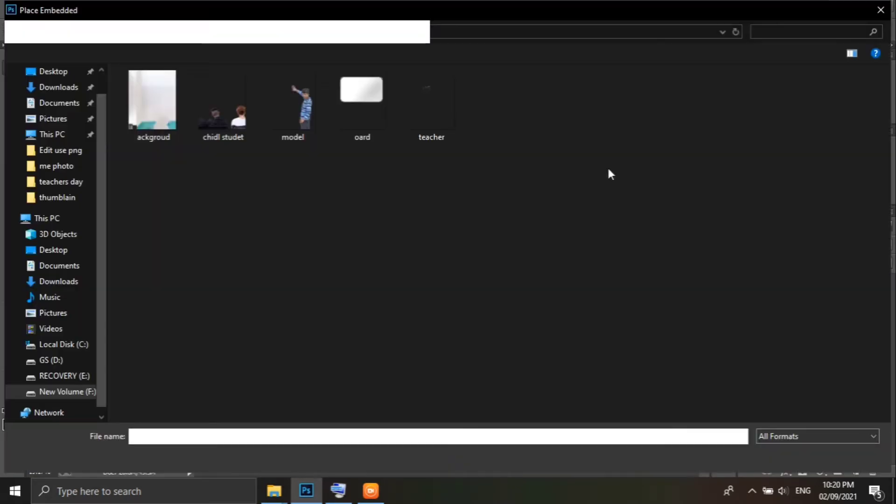
{"action": "double_click", "coordinate": [222, 105]}
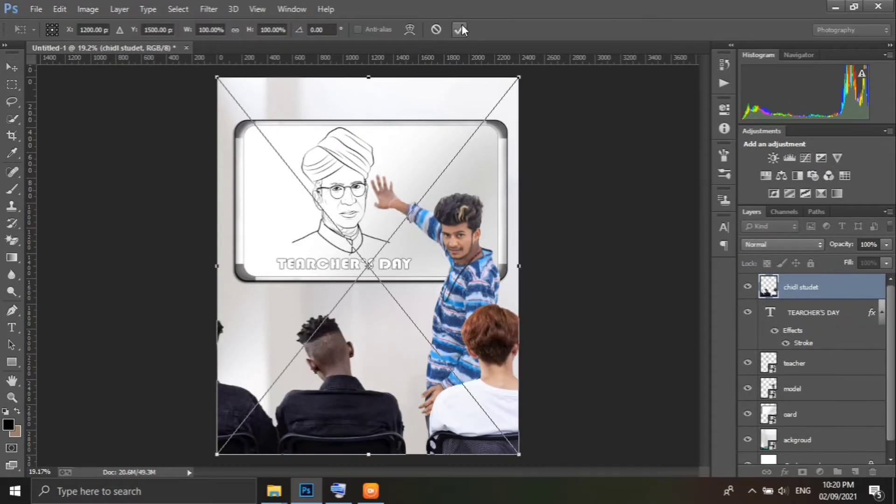
{"action": "left_click", "coordinate": [461, 28]}
Place the kindpng_3434880 stool image from the Edit use png folder, enlarged to about 307%, at the canvas's lower edge
{"action": "left_click", "coordinate": [37, 8]}
{"action": "left_click", "coordinate": [116, 199]}
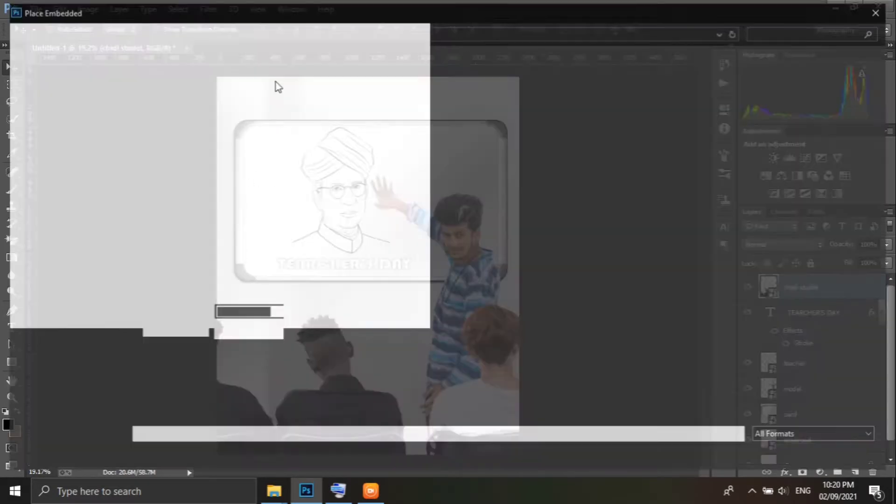
{"action": "key", "text": "alt+Up"}
{"action": "scroll", "coordinate": [522, 282], "scroll_direction": "down", "scroll_amount": 2}
{"action": "left_click", "coordinate": [531, 411]}
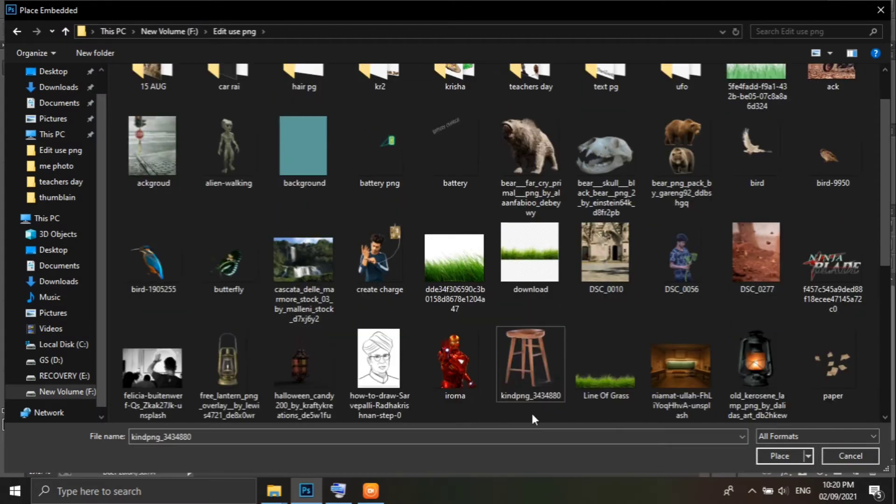
{"action": "double_click", "coordinate": [531, 411]}
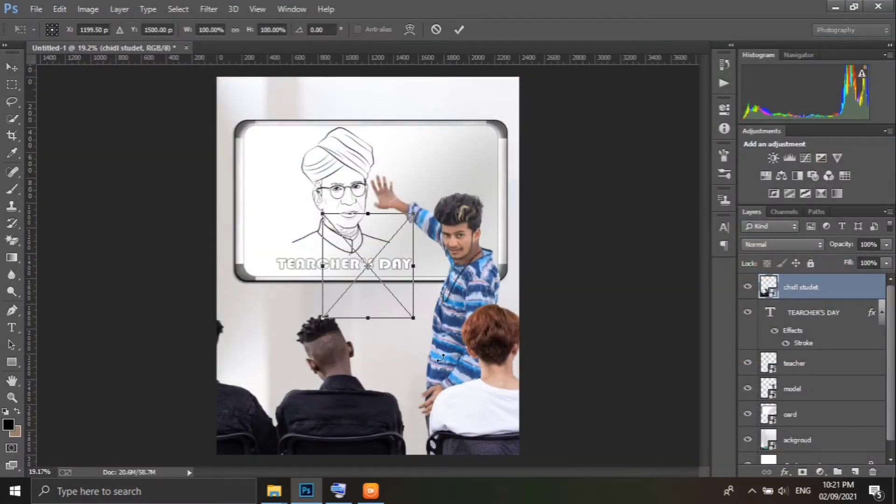
{"action": "left_click_drag", "start_coordinate": [440, 357], "coordinate": [390, 494]}
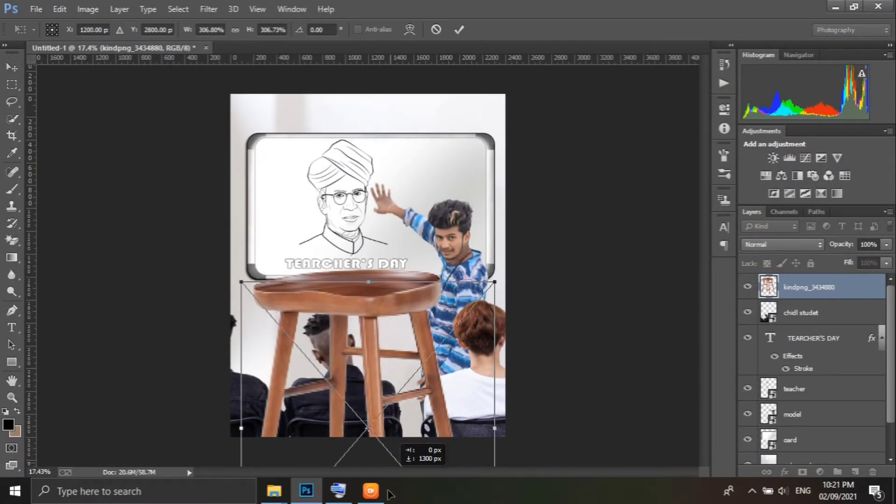
{"action": "key", "text": "Return"}
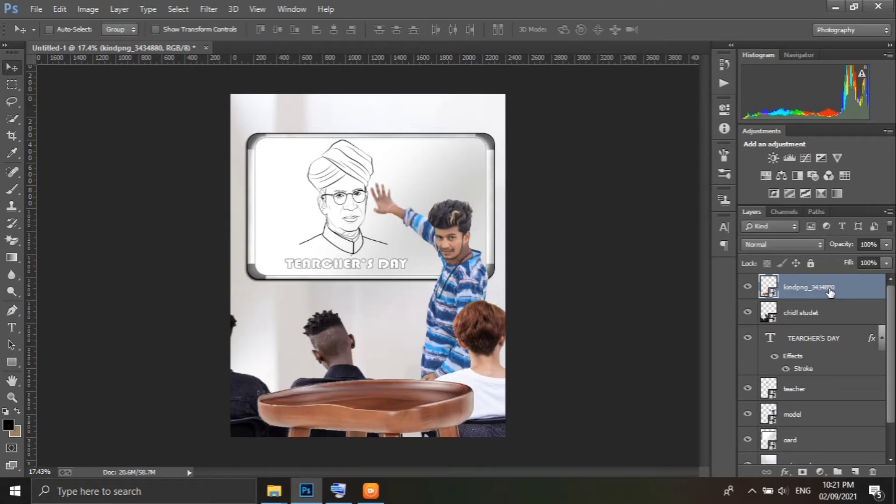
Move the stool layer beneath the chidl studet layer and enlarge the stool to about 374%, positioned behind the seated students
{"action": "left_click_drag", "start_coordinate": [829, 292], "coordinate": [830, 339]}
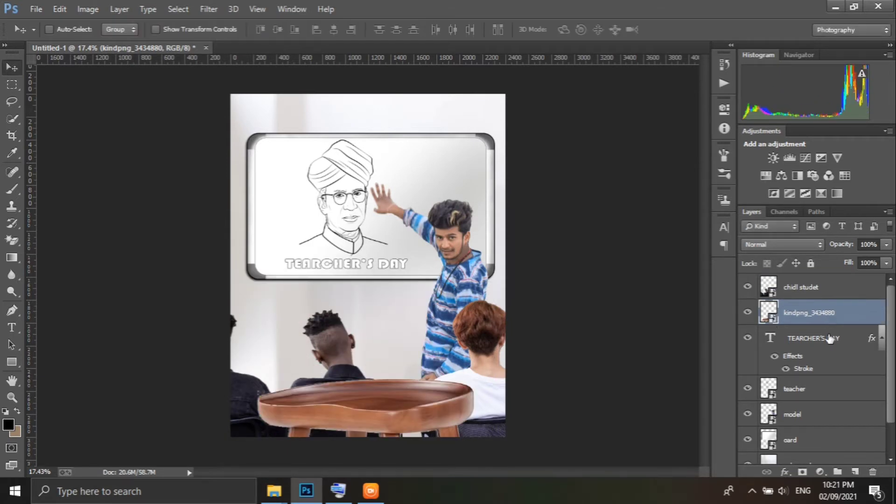
{"action": "left_click_drag", "start_coordinate": [400, 387], "coordinate": [407, 390]}
{"action": "key", "text": "ctrl+t"}
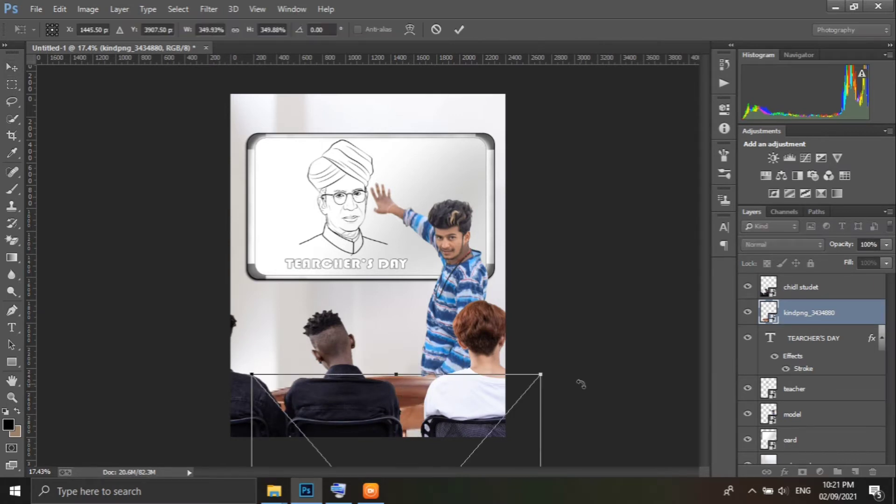
{"action": "left_click_drag", "start_coordinate": [489, 423], "coordinate": [487, 432]}
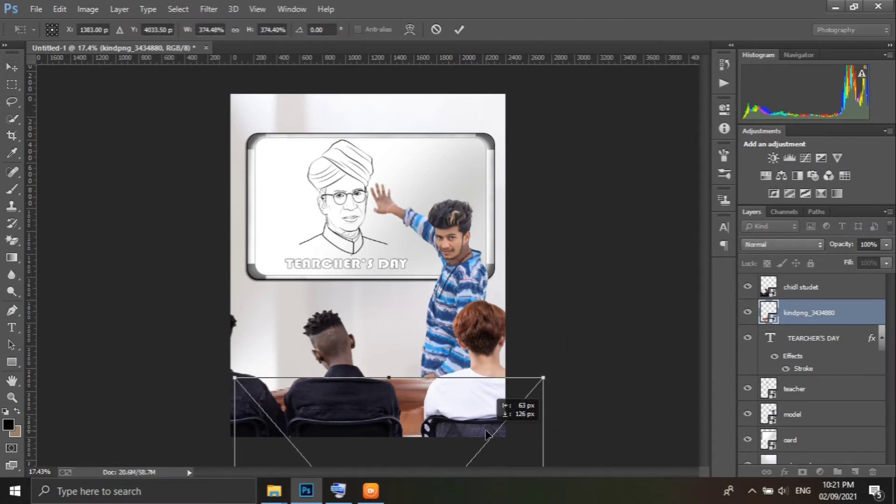
{"action": "left_click", "coordinate": [459, 29]}
{"action": "left_click_drag", "start_coordinate": [419, 426], "coordinate": [419, 428]}
{"action": "key", "text": "ctrl+minus"}
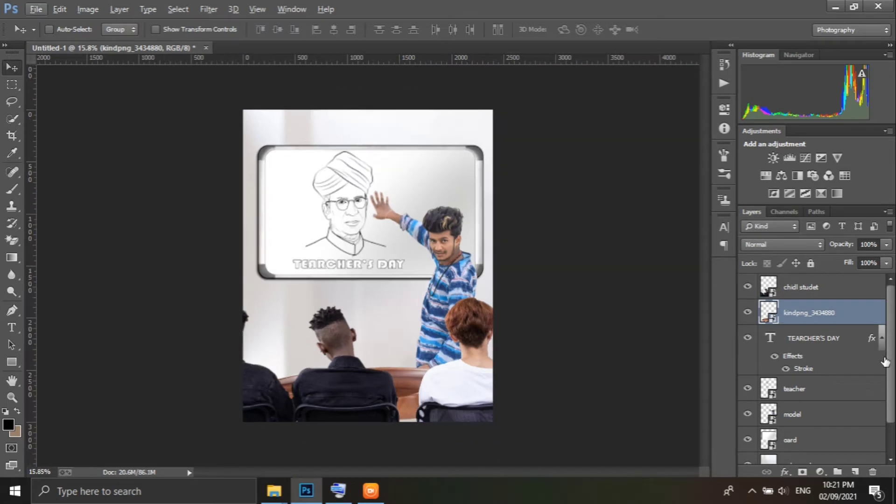
Add a Drop Shadow to the model layer with Multiply blending, 75% opacity, 66° angle, 10 px distance and 5 px size
{"action": "left_click", "coordinate": [803, 391]}
{"action": "left_click", "coordinate": [804, 407]}
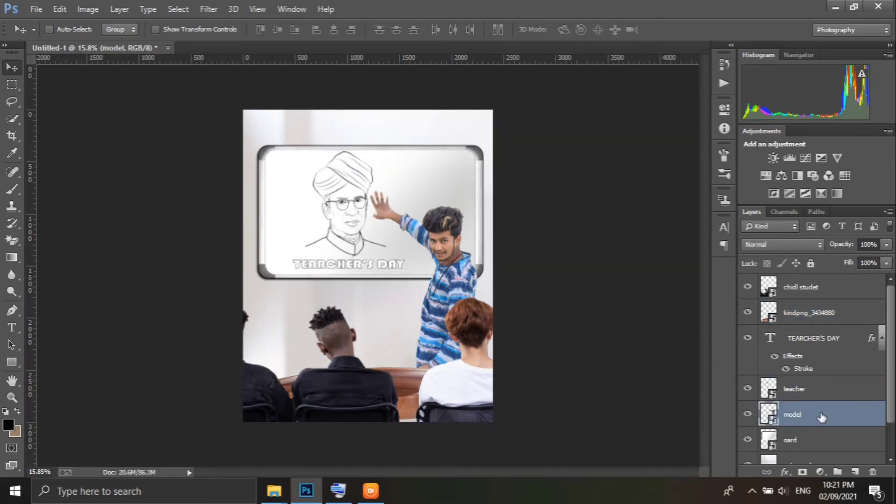
{"action": "key", "text": "ctrl+plus"}
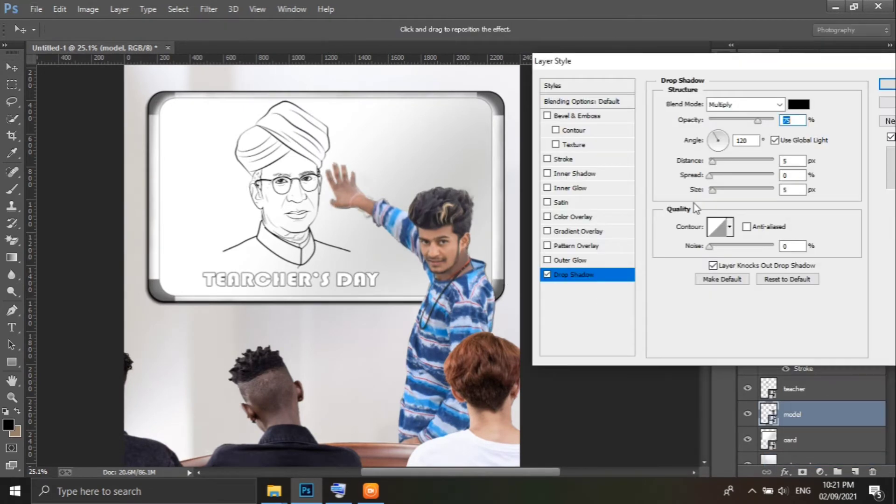
{"action": "left_click_drag", "start_coordinate": [712, 162], "coordinate": [716, 161]}
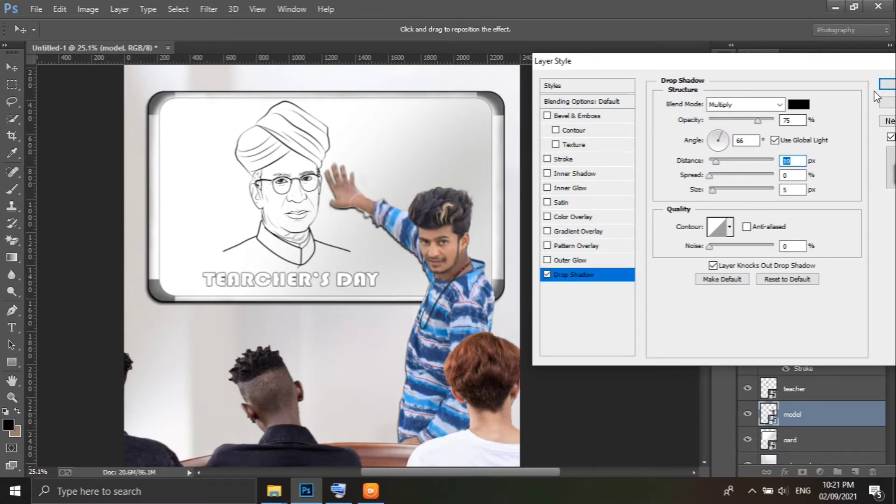
{"action": "left_click", "coordinate": [887, 85]}
Stamp all visible layers into a new merged layer above the chidl studet layer
{"action": "scroll", "coordinate": [447, 254], "scroll_direction": "up", "scroll_amount": 3}
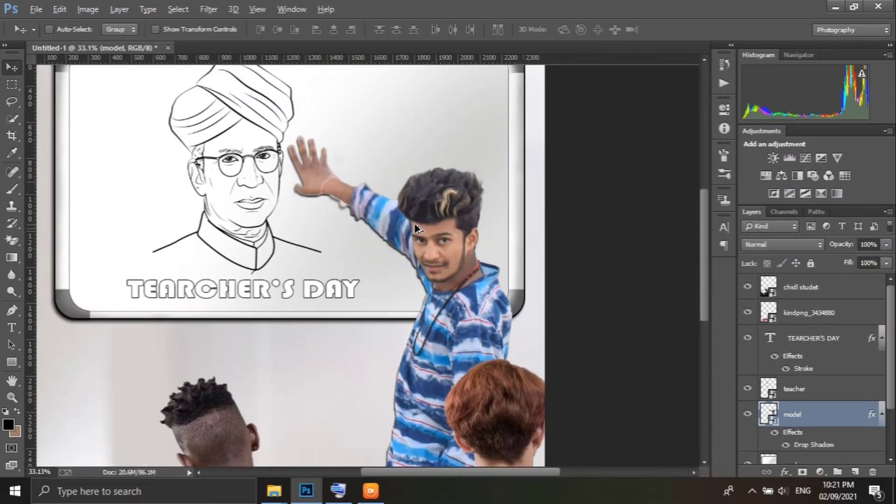
{"action": "scroll", "coordinate": [389, 221], "scroll_direction": "down", "scroll_amount": 3}
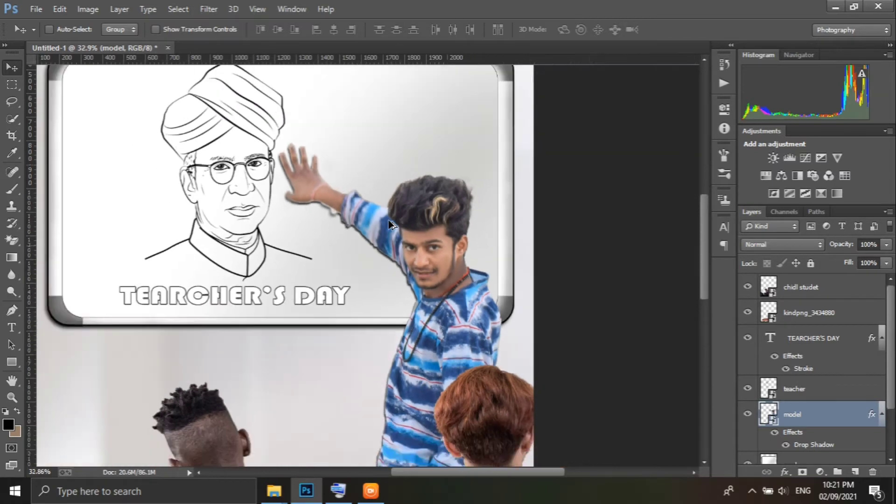
{"action": "scroll", "coordinate": [383, 222], "scroll_direction": "down", "scroll_amount": 3}
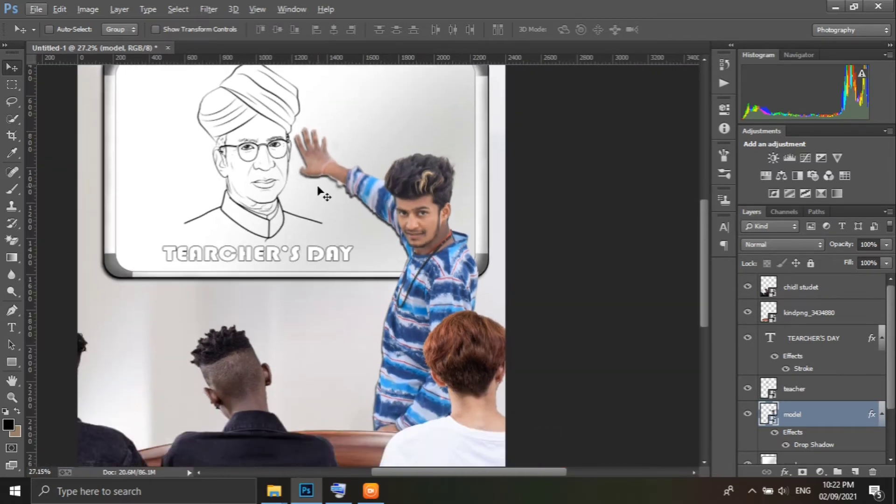
{"action": "scroll", "coordinate": [319, 191], "scroll_direction": "down", "scroll_amount": 1}
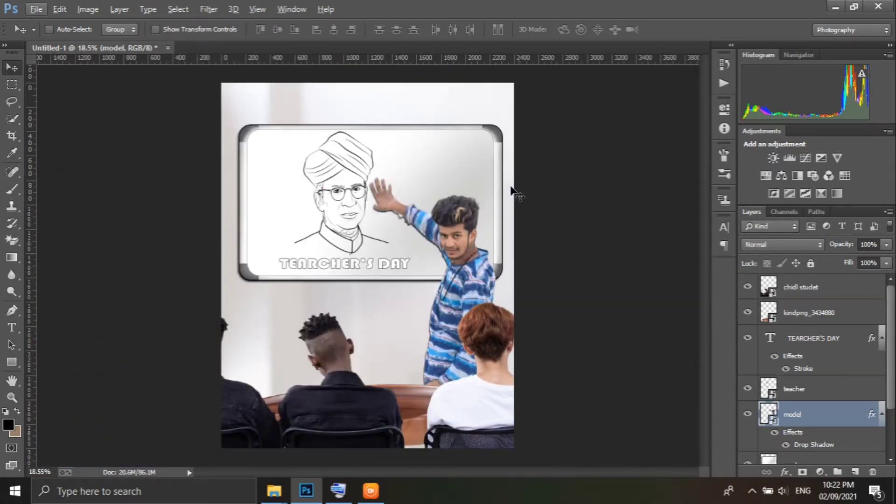
{"action": "left_click", "coordinate": [823, 289]}
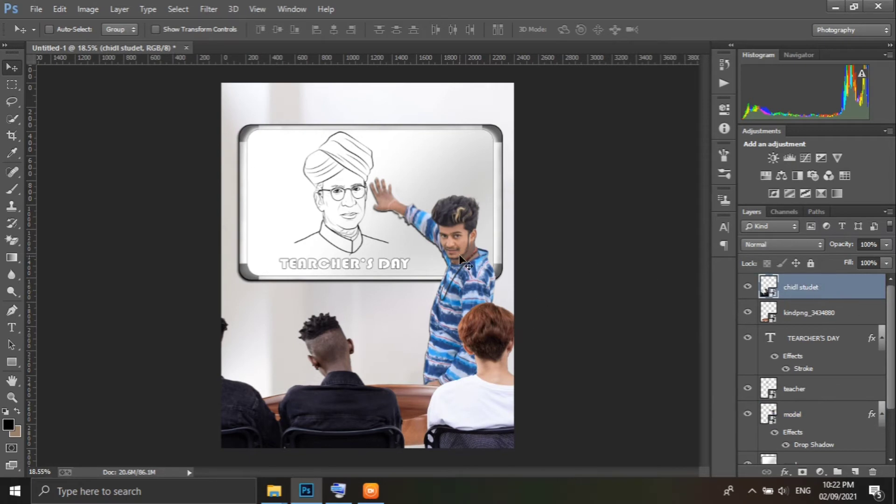
{"action": "key", "text": "alt"}
{"action": "key", "text": "ctrl+shift+alt+e"}
Start a Camera Raw adjustment on the merged layer with contrast +6, highlights -18, clarity +23 and moderately raised shadows
{"action": "left_click", "coordinate": [208, 8]}
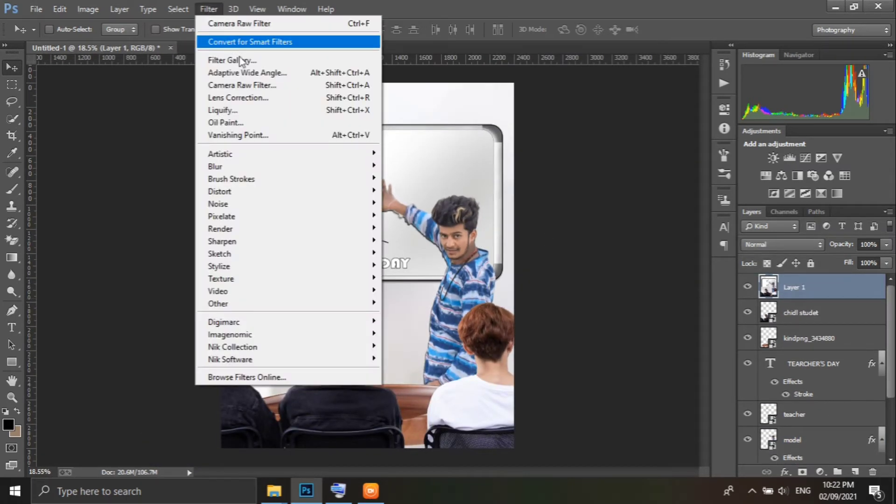
{"action": "left_click", "coordinate": [247, 89]}
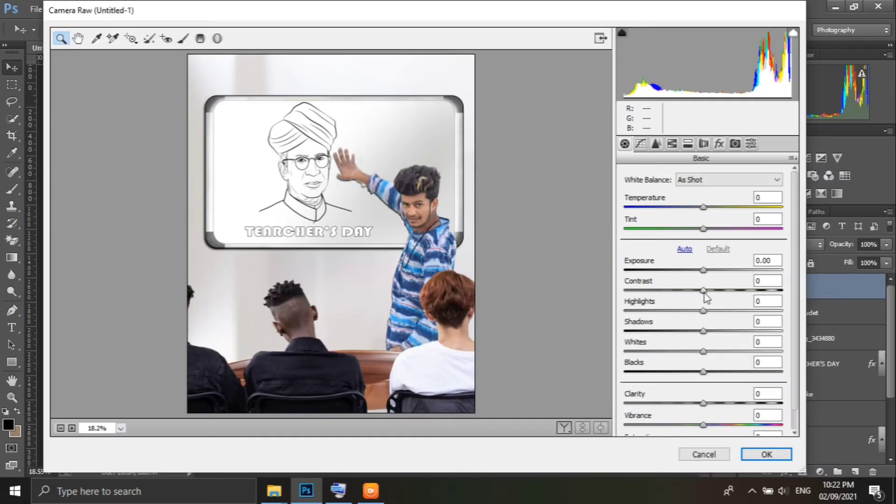
{"action": "left_click_drag", "start_coordinate": [705, 293], "coordinate": [737, 332]}
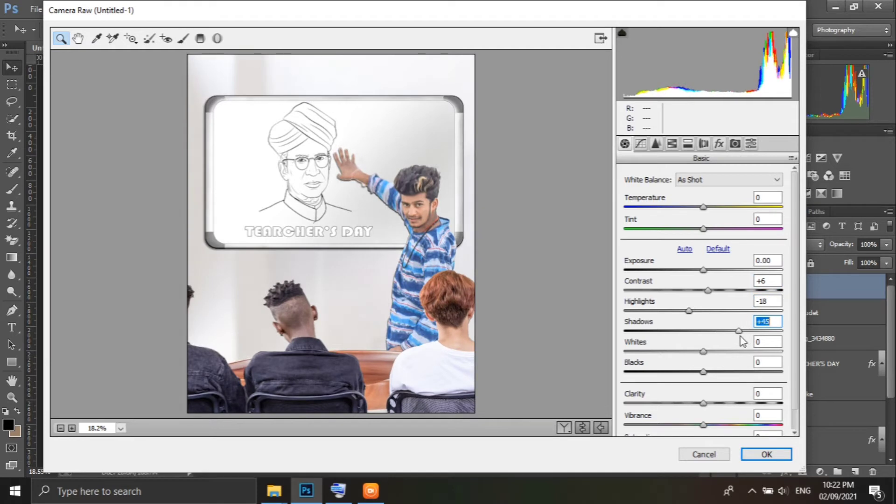
{"action": "left_click_drag", "start_coordinate": [703, 403], "coordinate": [721, 403]}
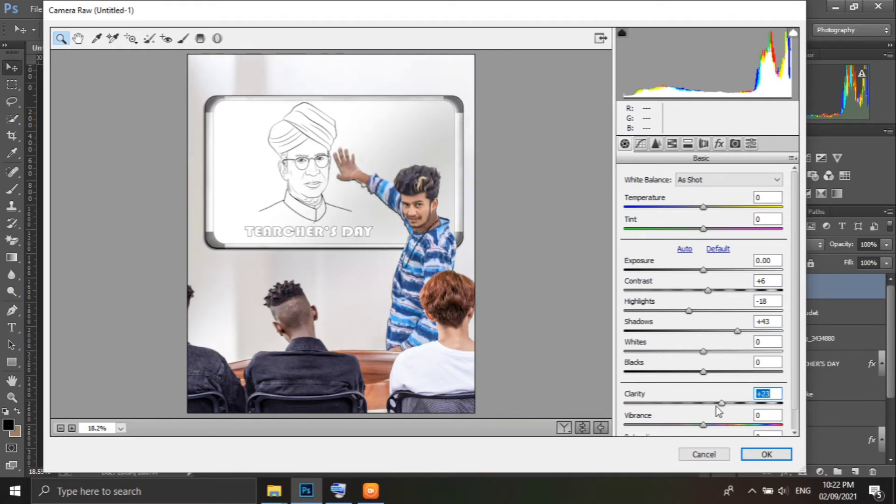
{"action": "left_click_drag", "start_coordinate": [736, 333], "coordinate": [726, 334]}
Set the Camera Raw sharpening amount to 18 and raise the sharpening masking
{"action": "left_click", "coordinate": [672, 144]}
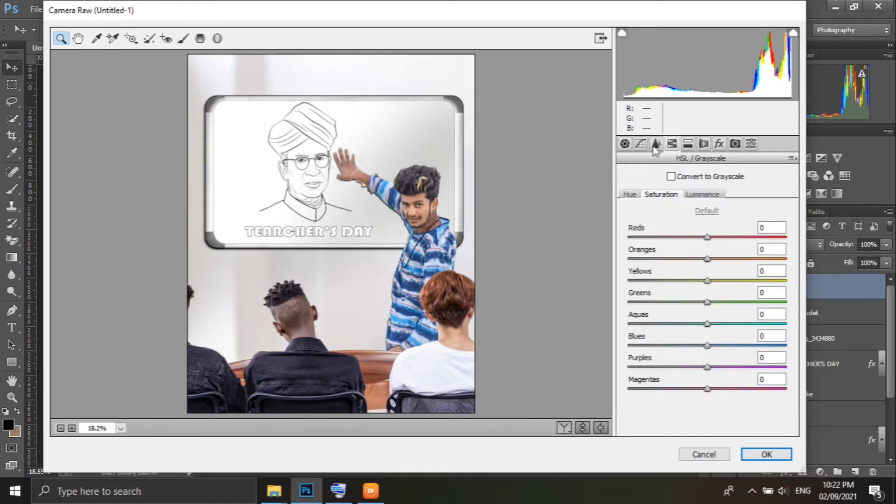
{"action": "left_click", "coordinate": [657, 145]}
{"action": "left_click", "coordinate": [642, 196]}
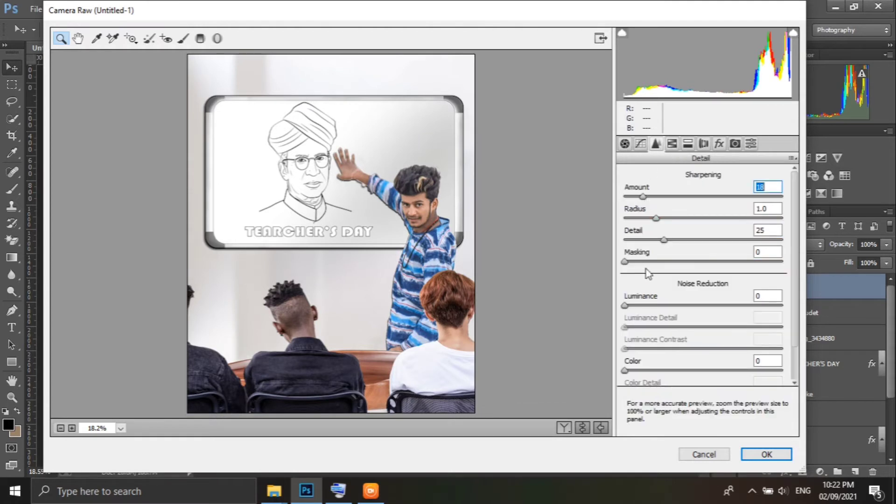
{"action": "left_click", "coordinate": [650, 262]}
Set the luminance of the oranges to +9 in the Camera Raw adjustment
{"action": "left_click", "coordinate": [675, 143]}
{"action": "left_click", "coordinate": [703, 196]}
{"action": "left_click_drag", "start_coordinate": [707, 259], "coordinate": [715, 258]}
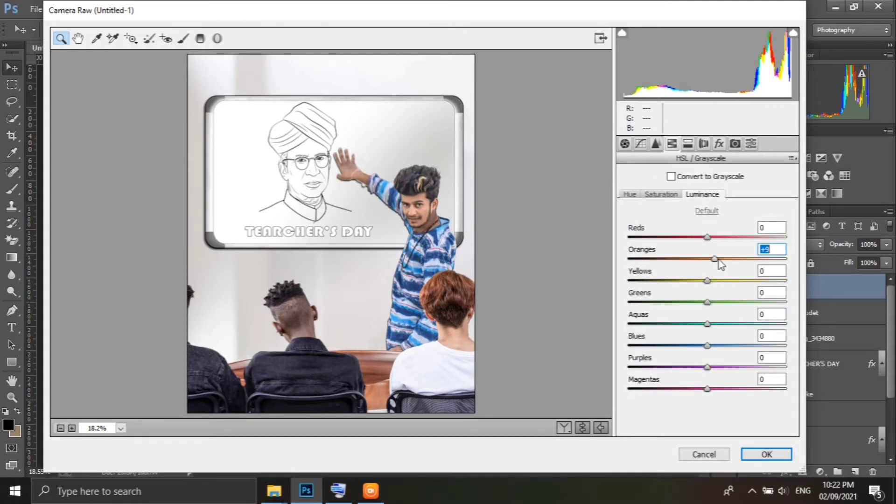
Set the split toning highlights hue to 60 and raise the shadows hue to a blue tone
{"action": "left_click", "coordinate": [688, 144]}
{"action": "left_click", "coordinate": [655, 196]}
{"action": "left_click", "coordinate": [708, 297]}
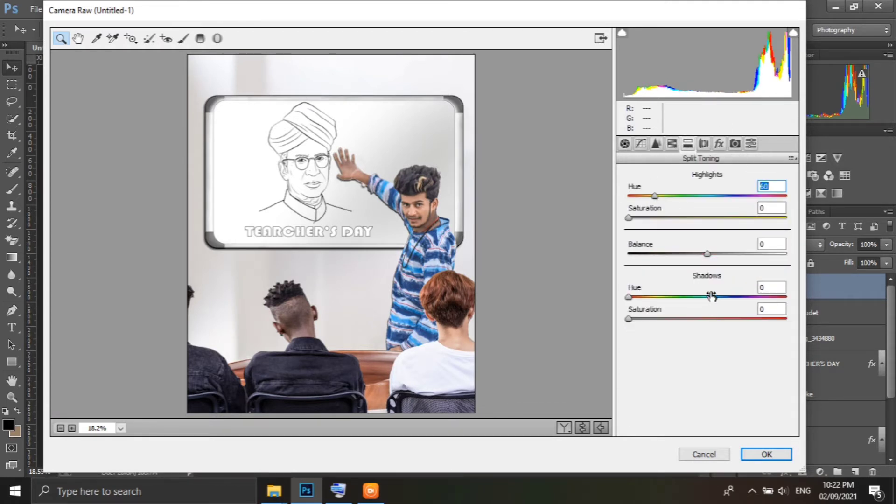
Add a Highlight Priority post-crop vignette with amount -23 and a reduced midpoint
{"action": "left_click", "coordinate": [719, 144]}
{"action": "left_click", "coordinate": [689, 314]}
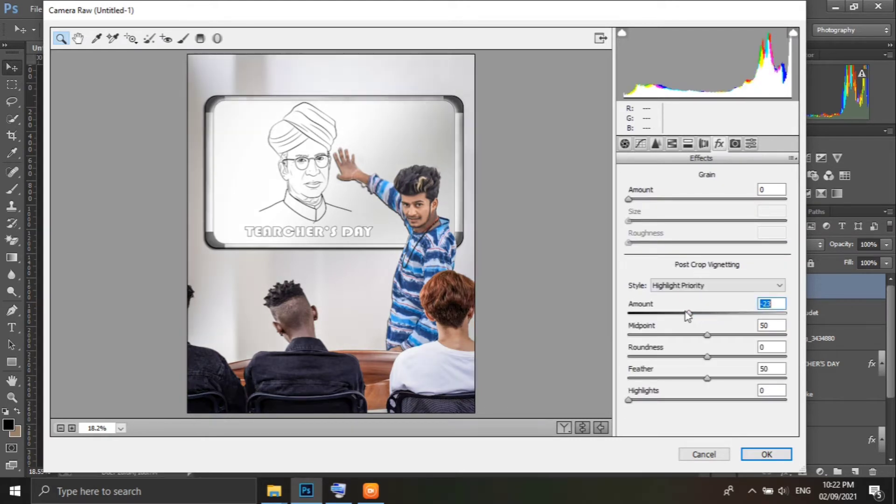
{"action": "left_click", "coordinate": [679, 335]}
{"action": "left_click_drag", "start_coordinate": [707, 378], "coordinate": [692, 392]}
Calibrate the blue primary hue to -20 and the green primary hue to +22, and apply the Camera Raw adjustments
{"action": "left_click", "coordinate": [733, 144]}
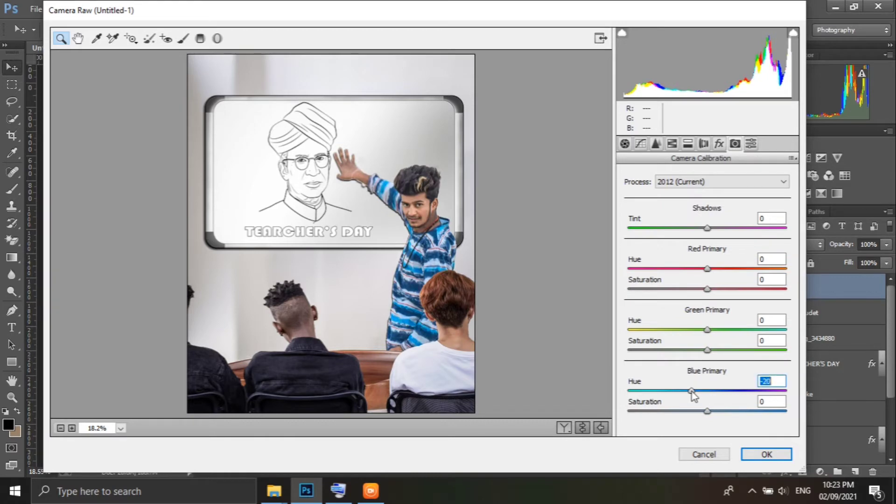
{"action": "left_click_drag", "start_coordinate": [708, 330], "coordinate": [724, 330]}
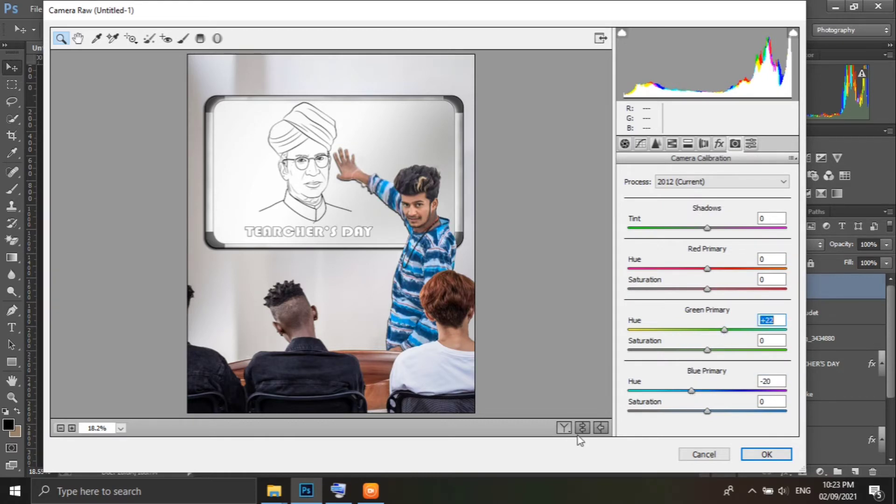
{"action": "left_click", "coordinate": [765, 454]}
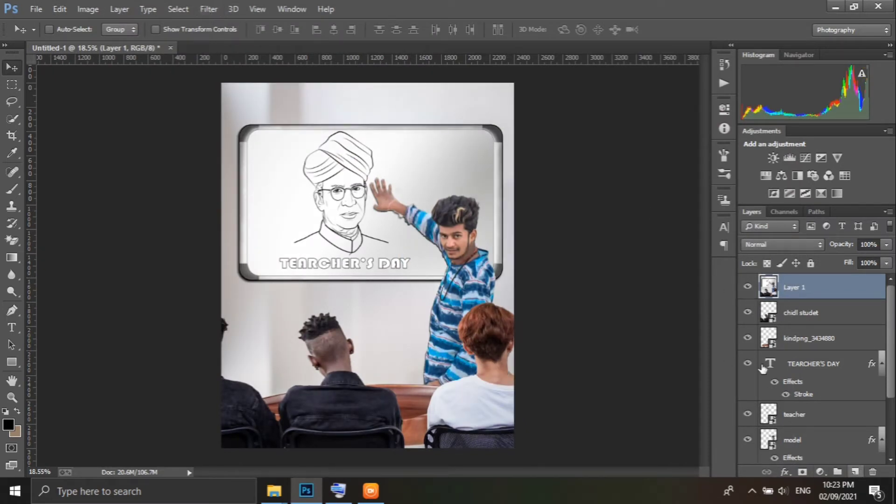
Start the Oil Paint filter on Layer 1 with zero angular direction and shine, and preview the model's face at 100%
{"action": "left_click", "coordinate": [208, 9]}
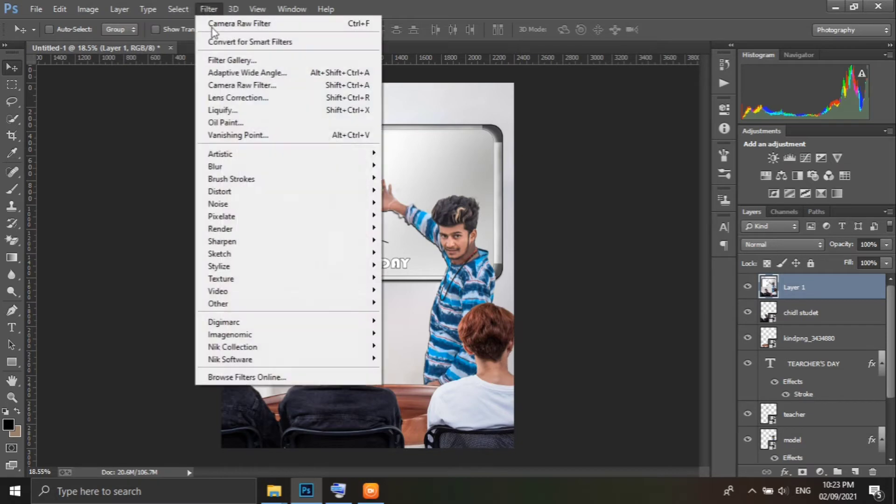
{"action": "left_click", "coordinate": [243, 118]}
{"action": "left_click_drag", "start_coordinate": [795, 138], "coordinate": [726, 146]}
{"action": "left_click_drag", "start_coordinate": [738, 254], "coordinate": [729, 283]}
{"action": "key", "text": "alt"}
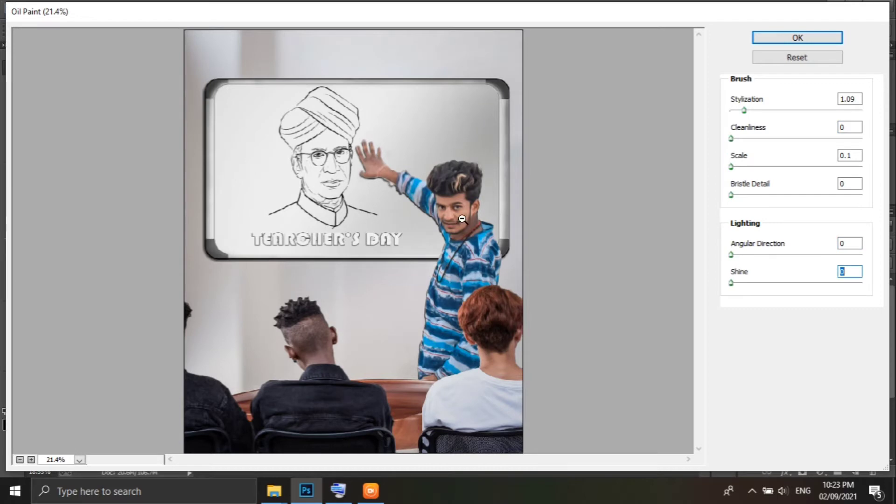
{"action": "right_click", "coordinate": [463, 217]}
{"action": "left_click", "coordinate": [497, 208]}
{"action": "right_click", "coordinate": [486, 227]}
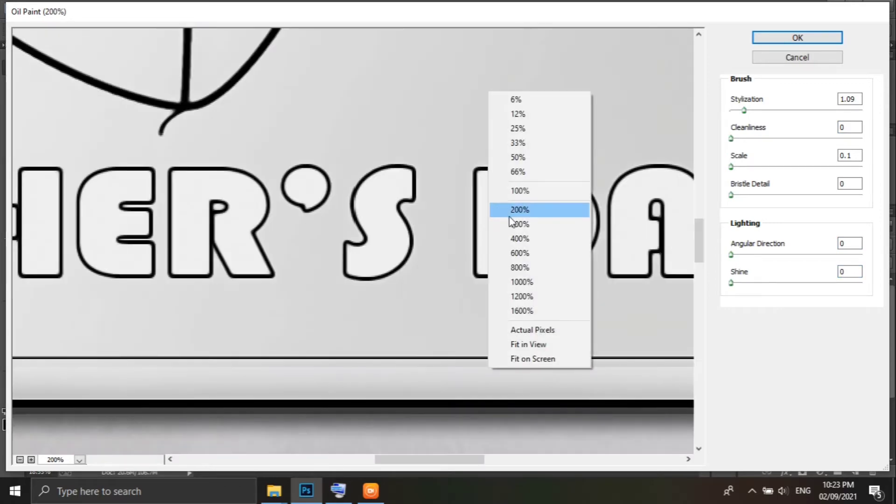
{"action": "left_click", "coordinate": [504, 191]}
{"action": "left_click_drag", "start_coordinate": [453, 297], "coordinate": [266, 306]}
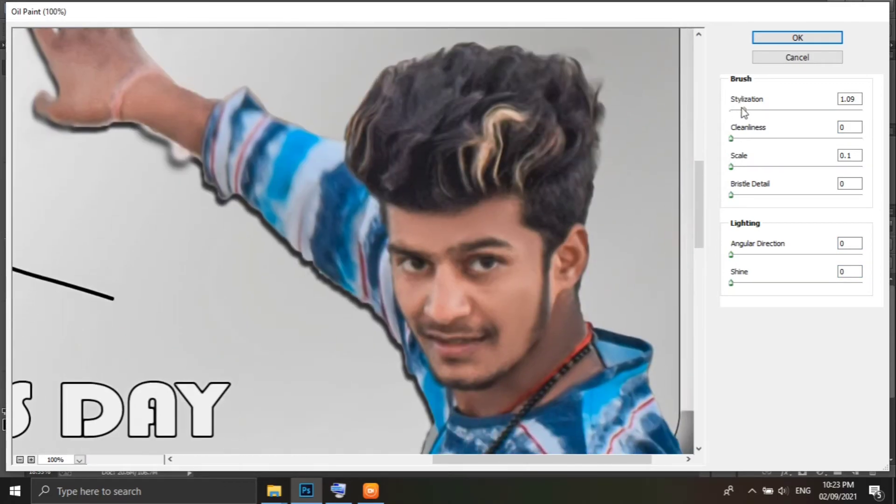
Set Oil Paint stylization to 2.28, cleanliness to 1.1, scale to 0.94 and bristle detail to about 1.3, and apply the filter
{"action": "mouse_move", "coordinate": [736, 255]}
{"action": "left_mouse_down"}
{"action": "mouse_move", "coordinate": [770, 260]}
{"action": "mouse_move", "coordinate": [720, 256]}
{"action": "left_mouse_up"}
{"action": "left_click_drag", "start_coordinate": [740, 111], "coordinate": [762, 116]}
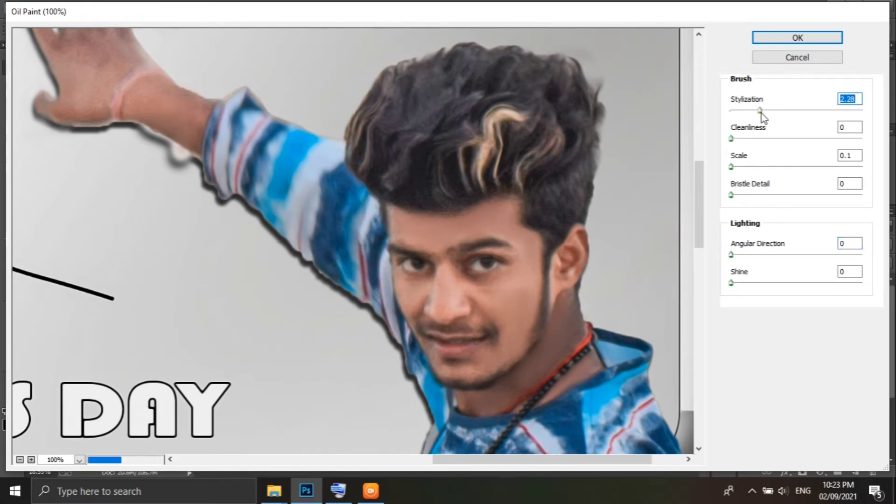
{"action": "left_click", "coordinate": [745, 139]}
{"action": "left_click", "coordinate": [742, 166]}
{"action": "left_click", "coordinate": [747, 195]}
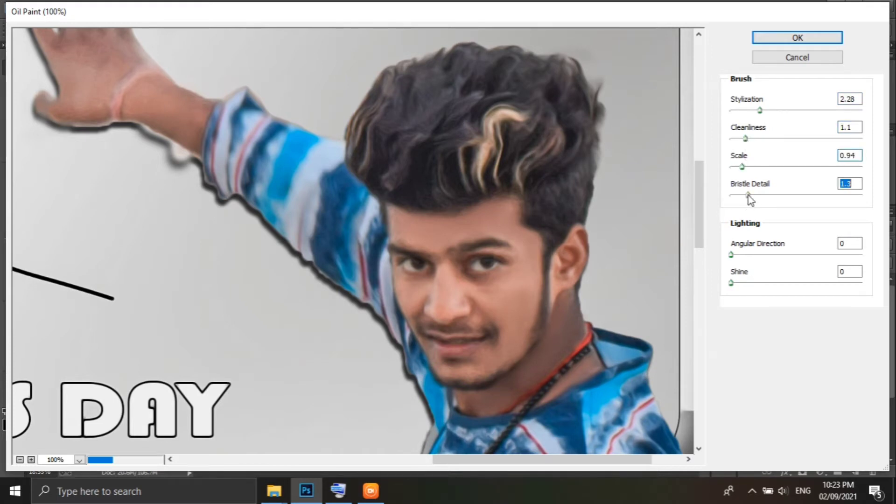
{"action": "left_click_drag", "start_coordinate": [748, 196], "coordinate": [746, 196]}
{"action": "left_click", "coordinate": [748, 259]}
{"action": "left_click", "coordinate": [797, 38]}
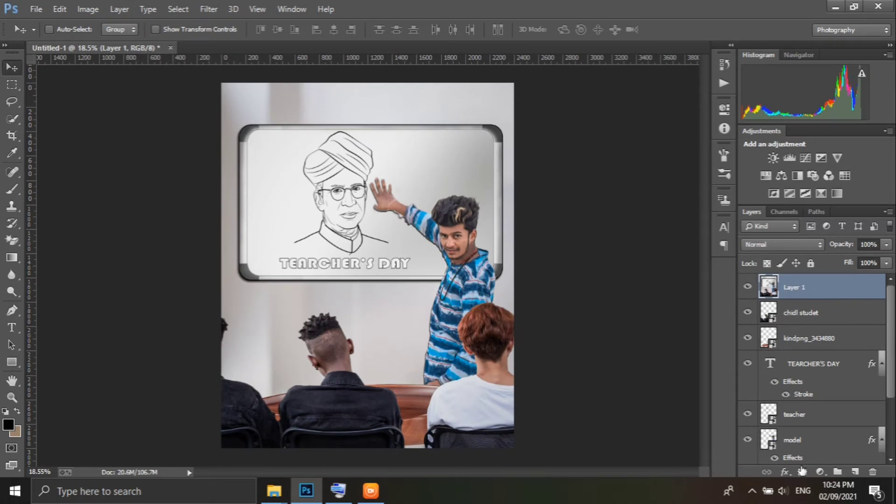
Add a layer mask to Layer 1 and paint black over the model's face to hide the oil paint effect there
{"action": "left_click", "coordinate": [802, 471]}
{"action": "left_click", "coordinate": [11, 189]}
{"action": "scroll", "coordinate": [486, 201], "scroll_direction": "up", "scroll_amount": 4}
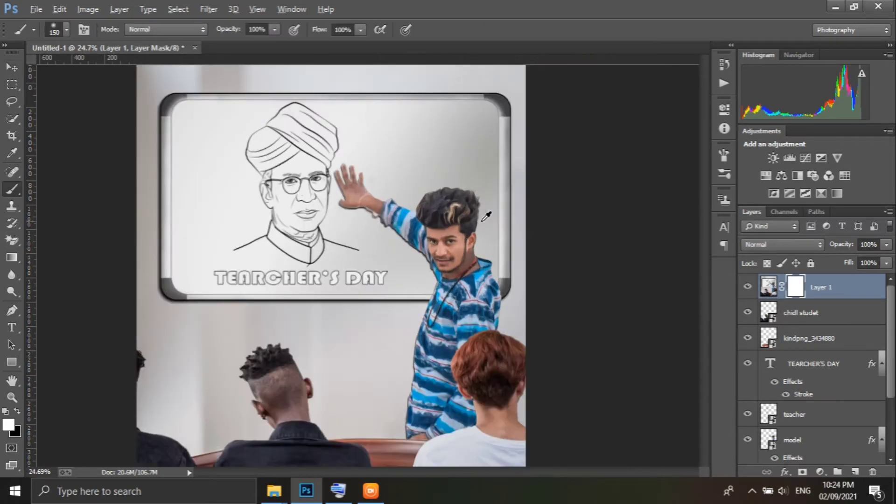
{"action": "scroll", "coordinate": [485, 217], "scroll_direction": "up", "scroll_amount": 3}
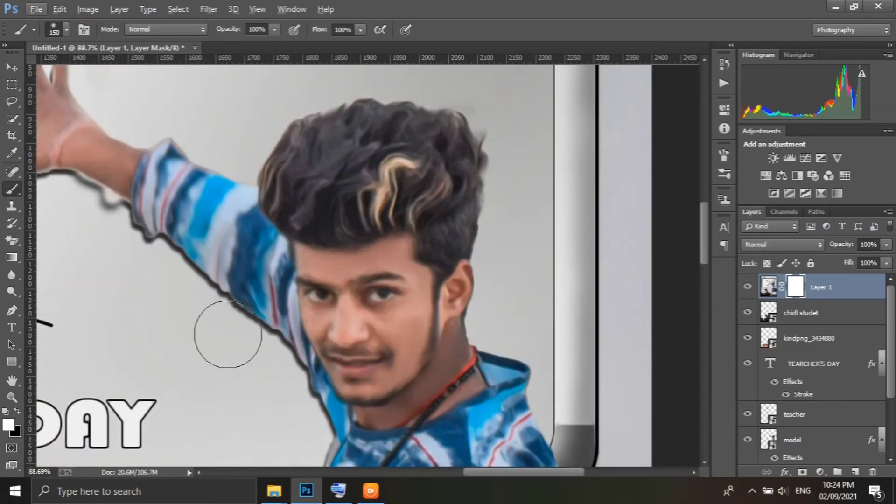
{"action": "left_click", "coordinate": [17, 409]}
{"action": "left_click_drag", "start_coordinate": [357, 351], "coordinate": [404, 293]}
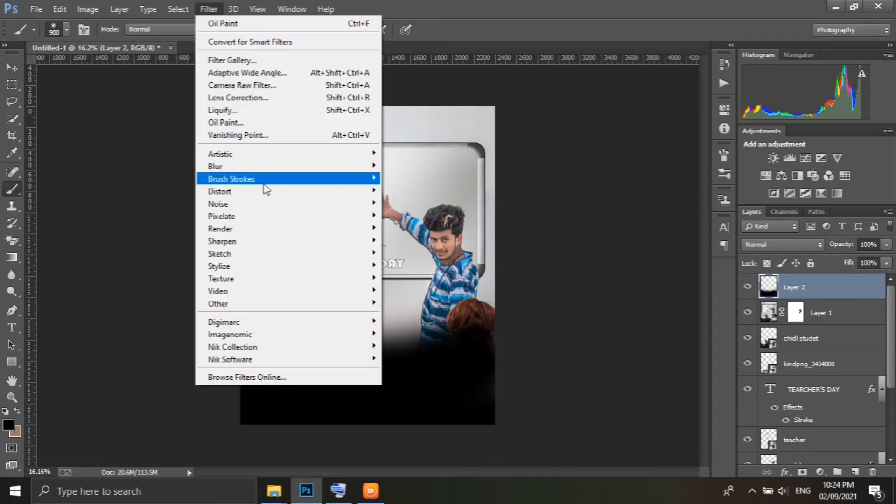
Apply a Gaussian Blur with a 42.8 pixel radius to the black shading on Layer 2
{"action": "mouse_move", "coordinate": [220, 167]}
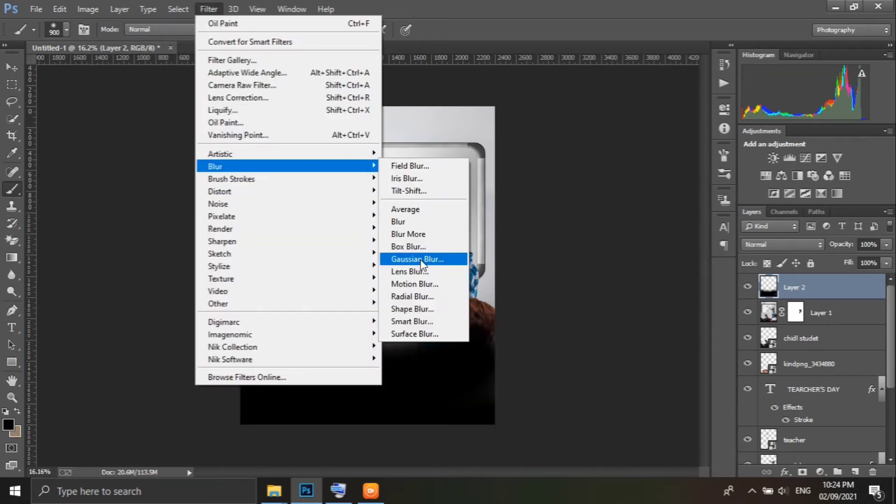
{"action": "left_click", "coordinate": [416, 256]}
{"action": "mouse_move", "coordinate": [587, 283]}
{"action": "left_mouse_down"}
{"action": "mouse_move", "coordinate": [575, 284]}
{"action": "mouse_move", "coordinate": [593, 283]}
{"action": "left_mouse_up"}
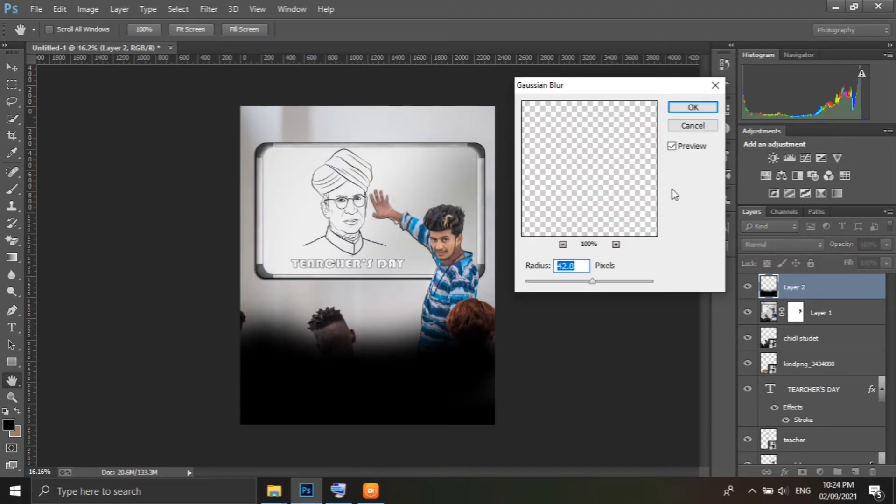
{"action": "left_click", "coordinate": [693, 108]}
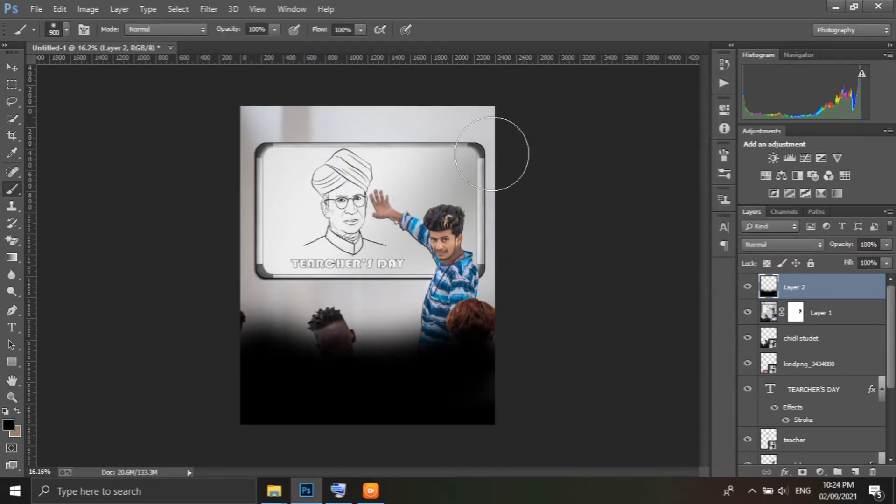
Stretch the black shading on Layer 2 to about 107% width and 346% height and lower it over the students as a soft fade
{"action": "left_click", "coordinate": [11, 68]}
{"action": "key", "text": "ctrl+t"}
{"action": "left_click_drag", "start_coordinate": [390, 280], "coordinate": [392, 80]}
{"action": "left_click_drag", "start_coordinate": [449, 296], "coordinate": [452, 456]}
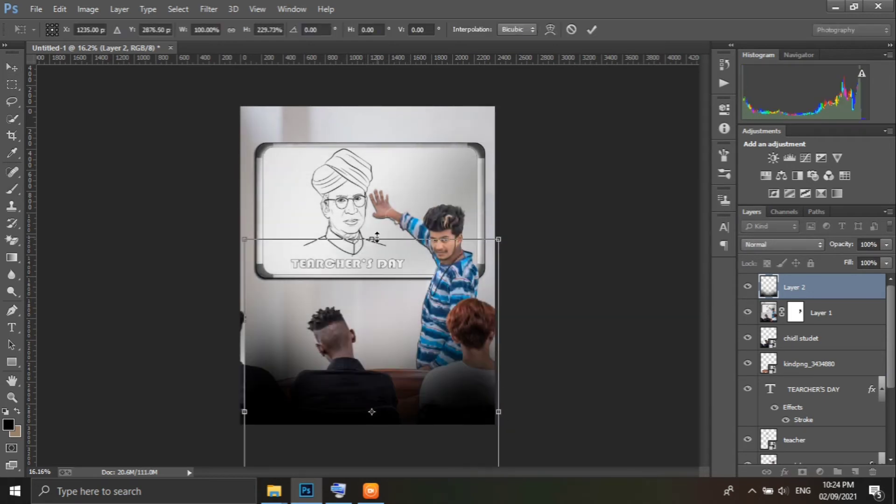
{"action": "left_click_drag", "start_coordinate": [371, 239], "coordinate": [372, 189]}
{"action": "mouse_move", "coordinate": [383, 319]}
{"action": "left_mouse_down"}
{"action": "mouse_move", "coordinate": [382, 263]}
{"action": "mouse_move", "coordinate": [387, 324]}
{"action": "mouse_move", "coordinate": [377, 324]}
{"action": "left_mouse_up"}
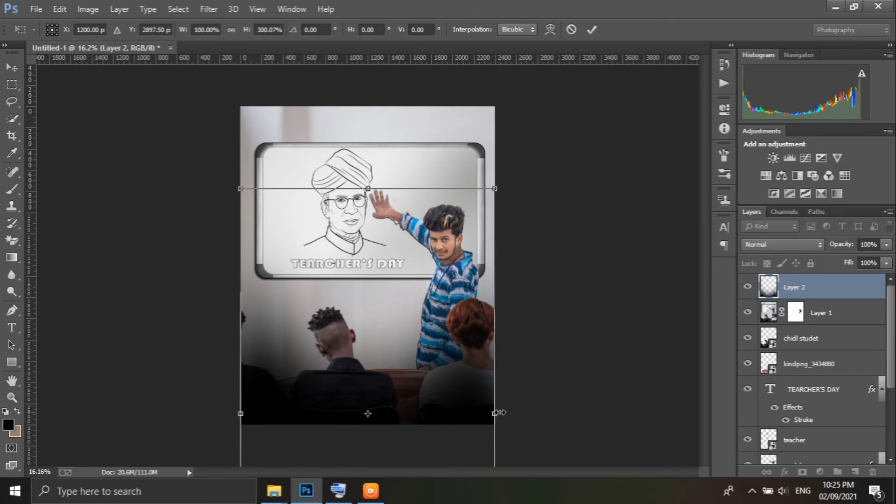
{"action": "left_click_drag", "start_coordinate": [495, 414], "coordinate": [509, 413]}
{"action": "left_click_drag", "start_coordinate": [369, 188], "coordinate": [379, 117]}
{"action": "left_click_drag", "start_coordinate": [373, 273], "coordinate": [372, 351]}
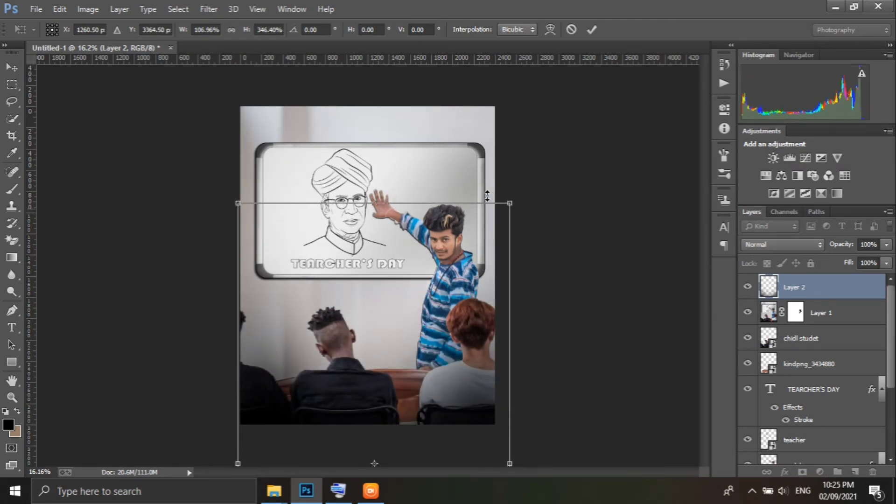
{"action": "left_click", "coordinate": [591, 29]}
{"action": "scroll", "coordinate": [332, 294], "scroll_direction": "down", "scroll_amount": 1}
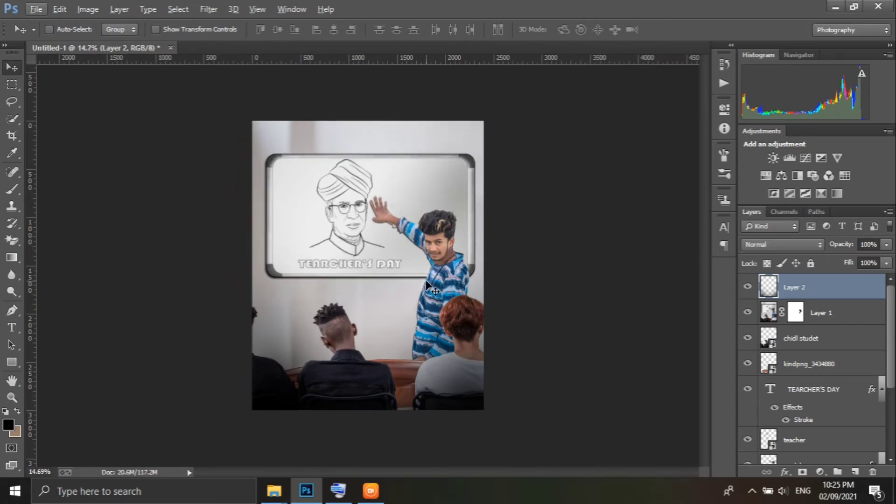
{"action": "scroll", "coordinate": [532, 230], "scroll_direction": "up", "scroll_amount": 1}
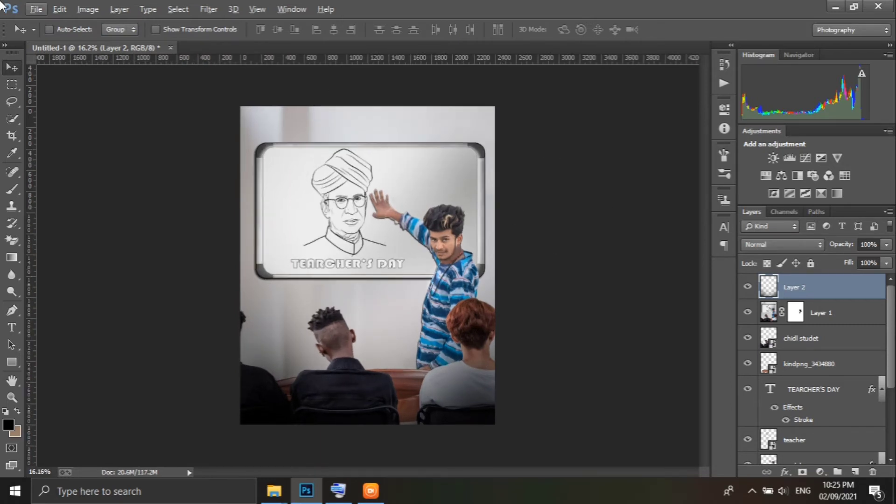
Place the GS background logo from the New Volume (F:) drive and scale it to about 21% in the image's upper-left corner
{"action": "left_click", "coordinate": [35, 9]}
{"action": "left_click", "coordinate": [78, 196]}
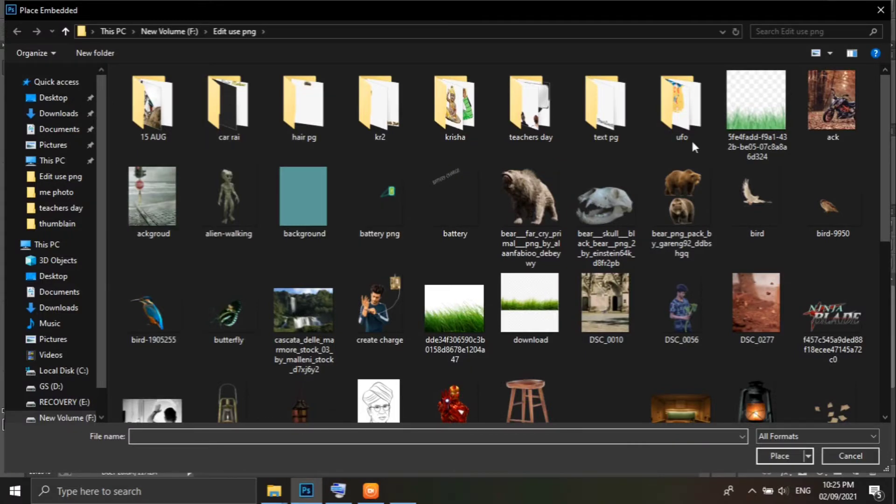
{"action": "left_click", "coordinate": [169, 31]}
{"action": "double_click", "coordinate": [170, 119]}
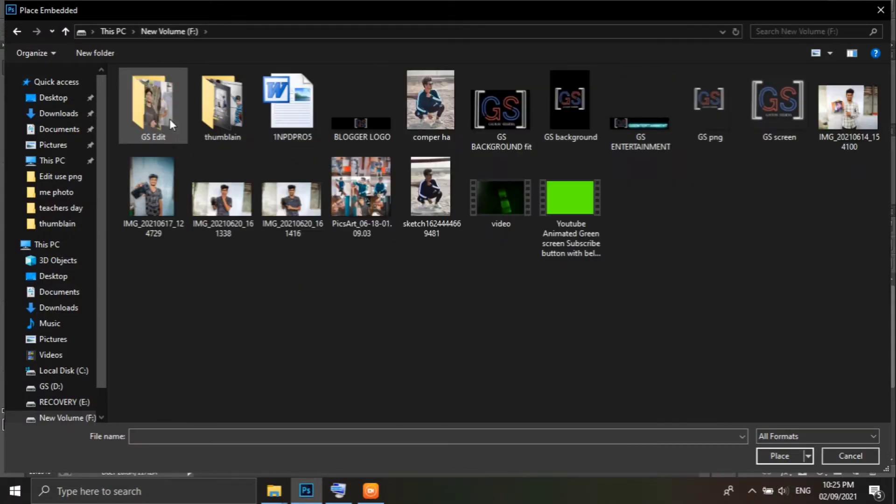
{"action": "double_click", "coordinate": [546, 121]}
{"action": "left_click_drag", "start_coordinate": [383, 244], "coordinate": [360, 247]}
{"action": "left_click_drag", "start_coordinate": [455, 423], "coordinate": [282, 173]}
Set the GS background logo layer to Screen blending, accept its placement and move the logo slightly up
{"action": "left_click", "coordinate": [793, 244]}
{"action": "left_click", "coordinate": [771, 114]}
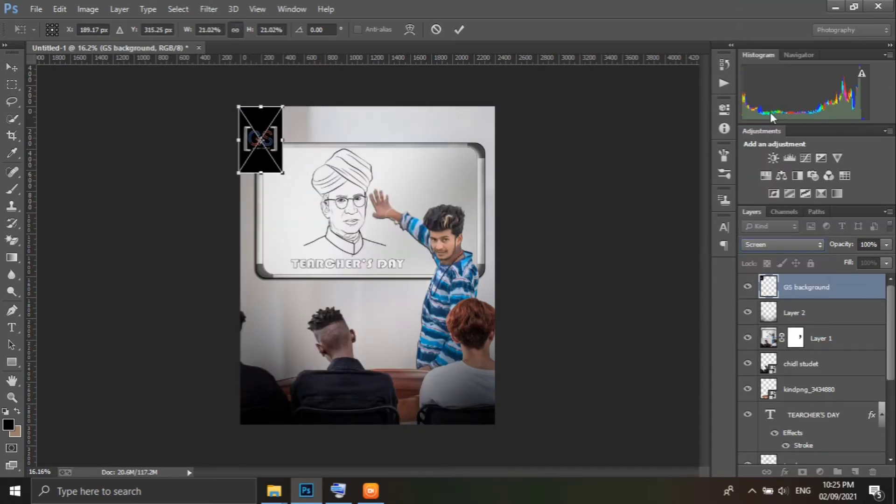
{"action": "left_click", "coordinate": [459, 30]}
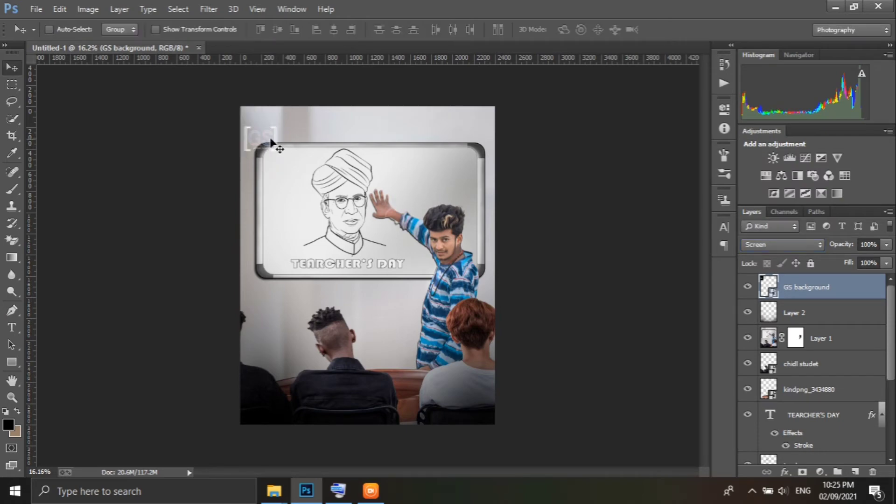
{"action": "left_click_drag", "start_coordinate": [250, 138], "coordinate": [250, 126]}
Add a Curves adjustment layer above the GS background layer and raise the curve's midpoint at input 128
{"action": "scroll", "coordinate": [457, 252], "scroll_direction": "up", "scroll_amount": 5}
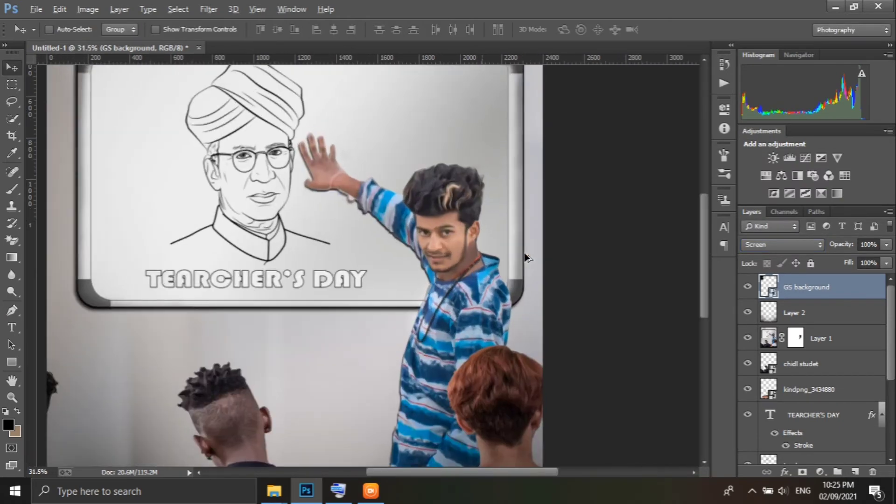
{"action": "scroll", "coordinate": [500, 320], "scroll_direction": "down", "scroll_amount": 4}
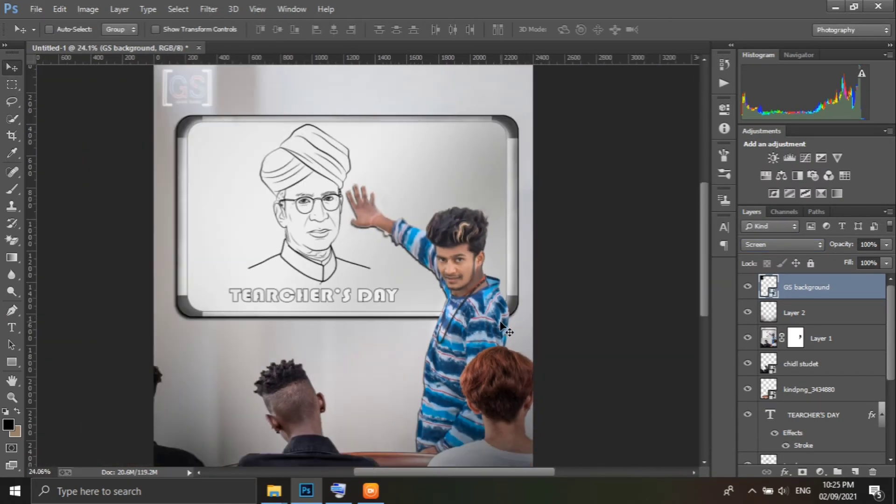
{"action": "scroll", "coordinate": [506, 293], "scroll_direction": "up", "scroll_amount": 2}
{"action": "scroll", "coordinate": [505, 293], "scroll_direction": "down", "scroll_amount": 2}
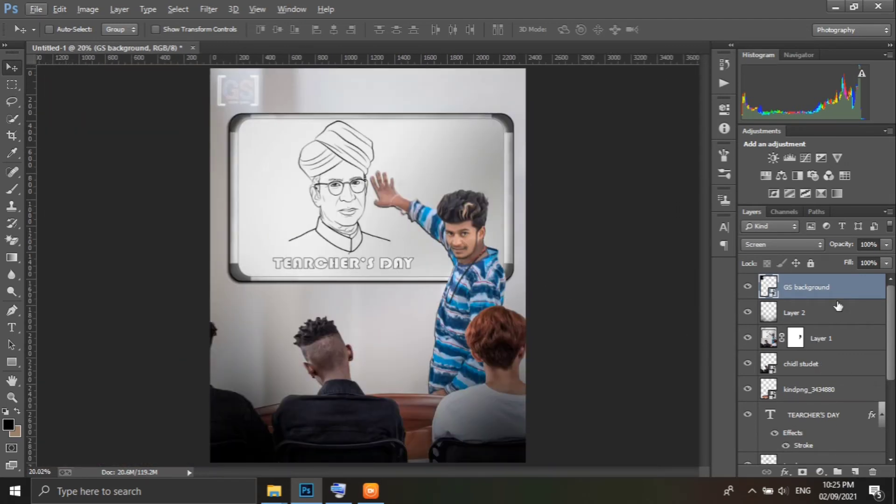
{"action": "left_click", "coordinate": [806, 158]}
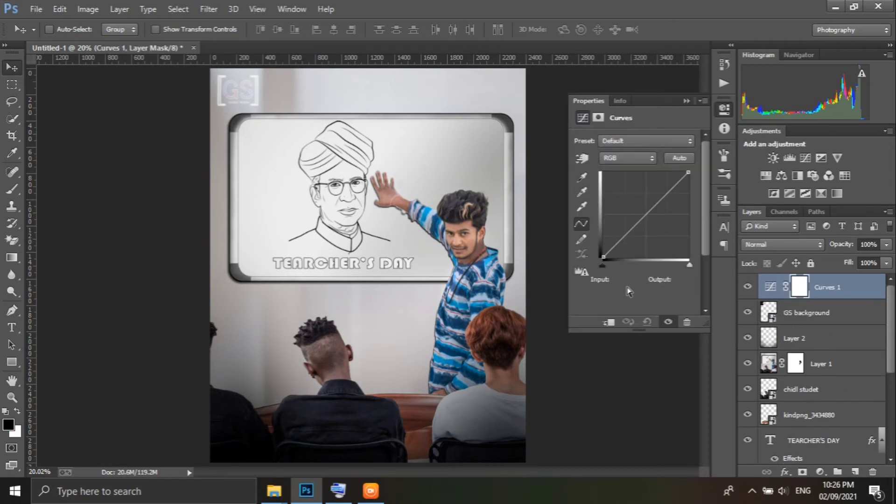
{"action": "left_click_drag", "start_coordinate": [646, 215], "coordinate": [646, 206]}
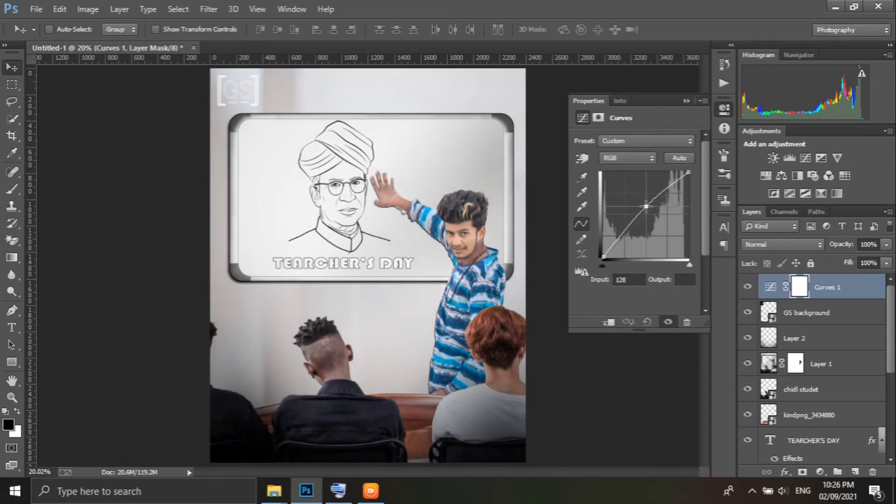
{"action": "left_click", "coordinate": [686, 101]}
Invert the Curves 1 mask and paint white with a soft 90 px brush to brighten the model's face and raised hand
{"action": "key", "text": "ctrl+i"}
{"action": "key", "text": "b"}
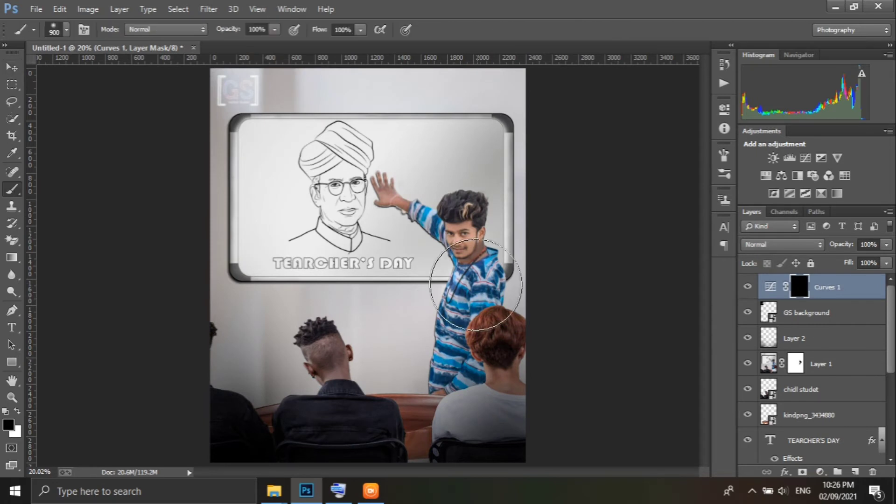
{"action": "left_click", "coordinate": [17, 410]}
{"action": "scroll", "coordinate": [502, 233], "scroll_direction": "up", "scroll_amount": 5}
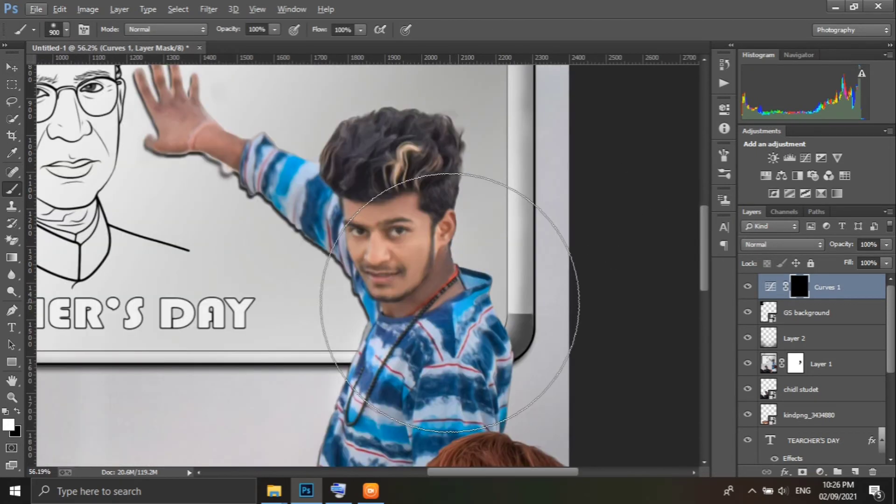
{"action": "left_click", "coordinate": [450, 302]}
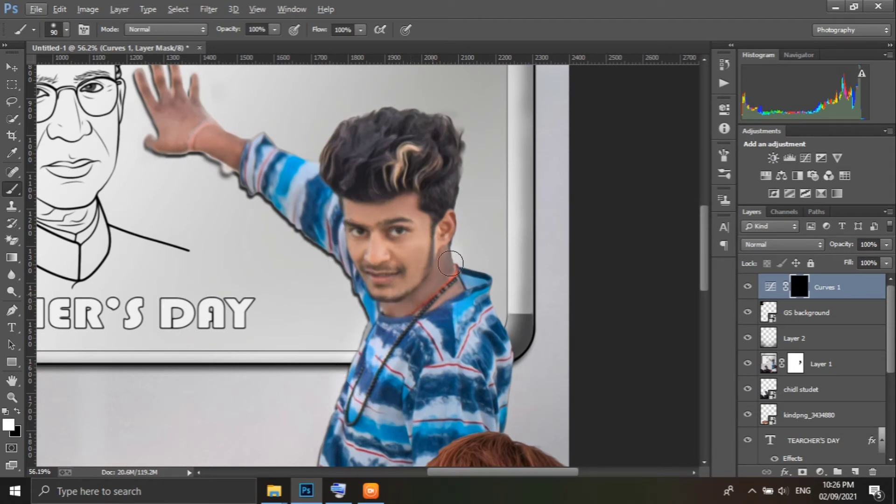
{"action": "key", "text": "bracketleft"}
{"action": "key", "text": "bracketleft"}
{"action": "key", "text": "bracketleft"}
{"action": "key", "text": "bracketleft"}
{"action": "key", "text": "bracketleft"}
{"action": "key", "text": "bracketleft"}
{"action": "key", "text": "bracketleft"}
{"action": "key", "text": "bracketleft"}
{"action": "key", "text": "bracketleft"}
{"action": "key", "text": "bracketleft"}
{"action": "key", "text": "bracketleft"}
{"action": "key", "text": "bracketleft"}
{"action": "key", "text": "bracketleft"}
{"action": "left_click_drag", "start_coordinate": [215, 128], "coordinate": [178, 82]}
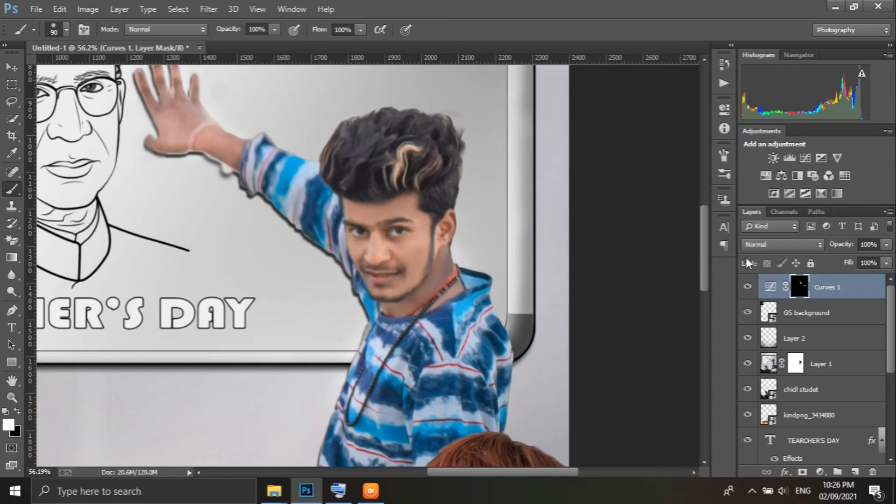
Discard a newly added second Curves layer and raise the Curves 1 midtone point further at input 124
{"action": "left_click", "coordinate": [805, 158]}
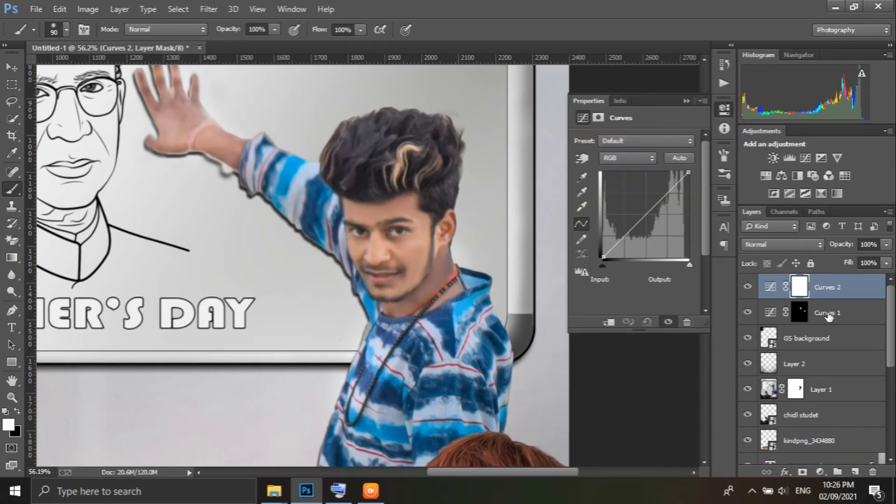
{"action": "key", "text": "Delete"}
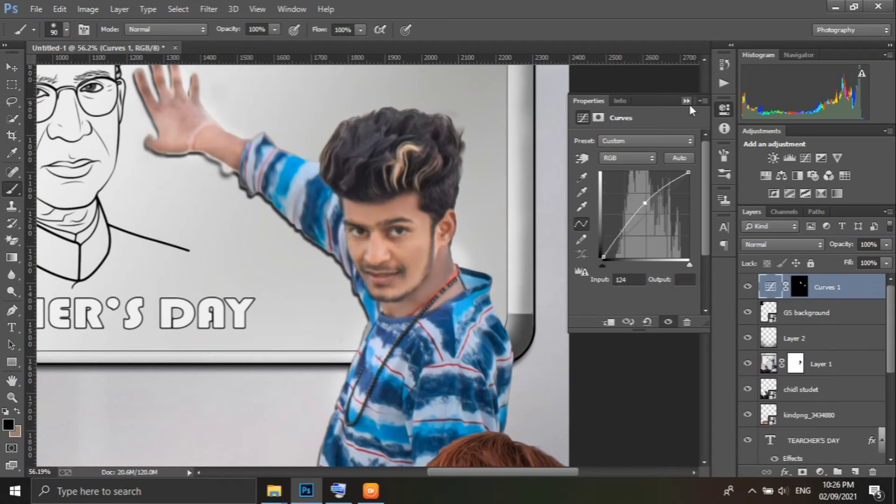
{"action": "left_click", "coordinate": [688, 103]}
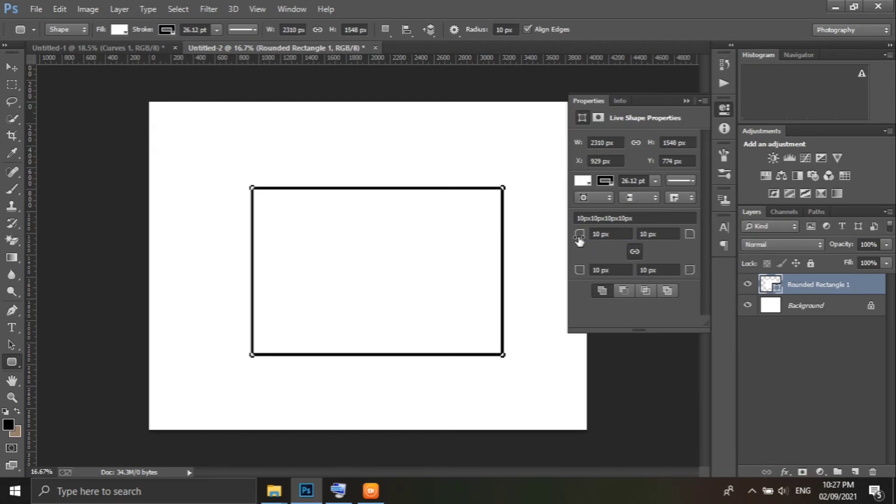
Round all four corners of the rectangle to 102 px and set its black stroke to 13.04 pt
{"action": "left_click_drag", "start_coordinate": [580, 235], "coordinate": [588, 240]}
{"action": "left_click_drag", "start_coordinate": [579, 270], "coordinate": [625, 277]}
{"action": "left_click", "coordinate": [655, 181]}
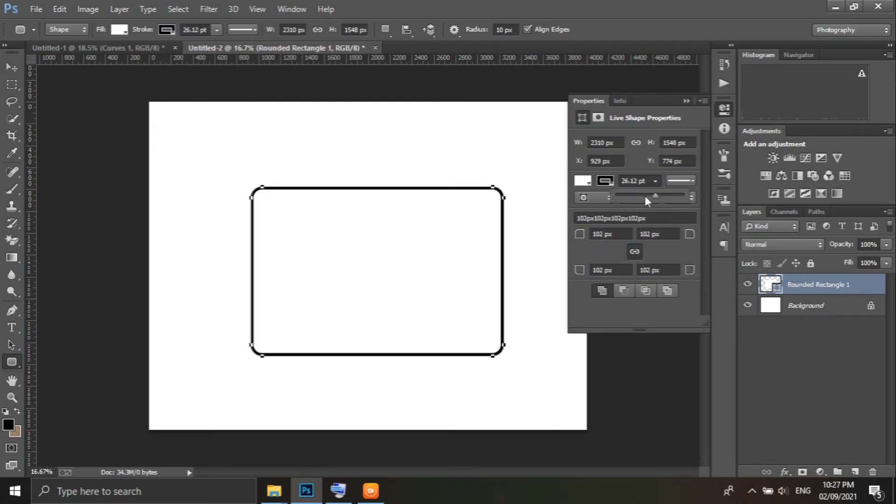
{"action": "left_click_drag", "start_coordinate": [644, 193], "coordinate": [631, 201]}
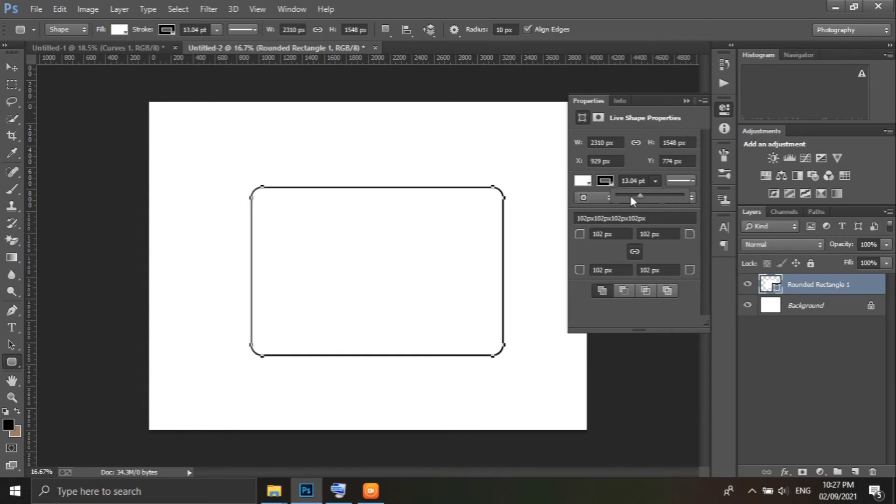
{"action": "left_click", "coordinate": [736, 236]}
Duplicate the rounded rectangle and scale the copy about its centre to about 94% to form an inner border
{"action": "key", "text": "ctrl+j"}
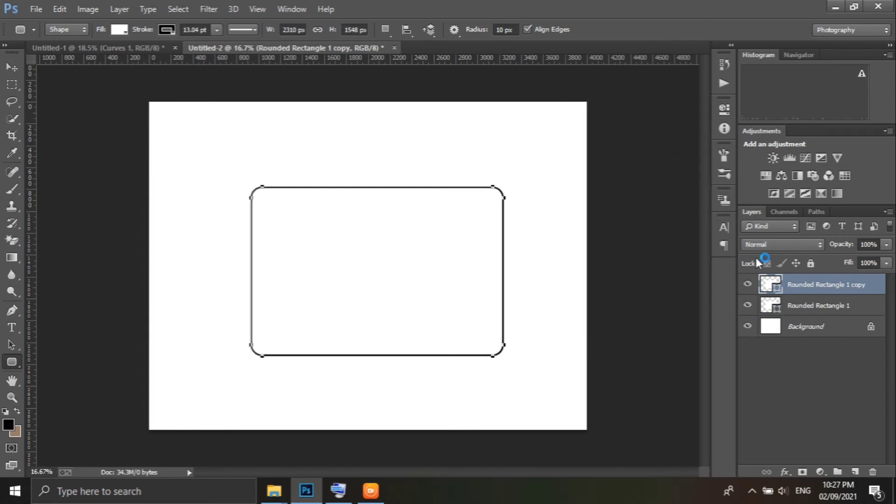
{"action": "key", "text": "ctrl+t"}
{"action": "left_click_drag", "start_coordinate": [504, 186], "coordinate": [495, 192]}
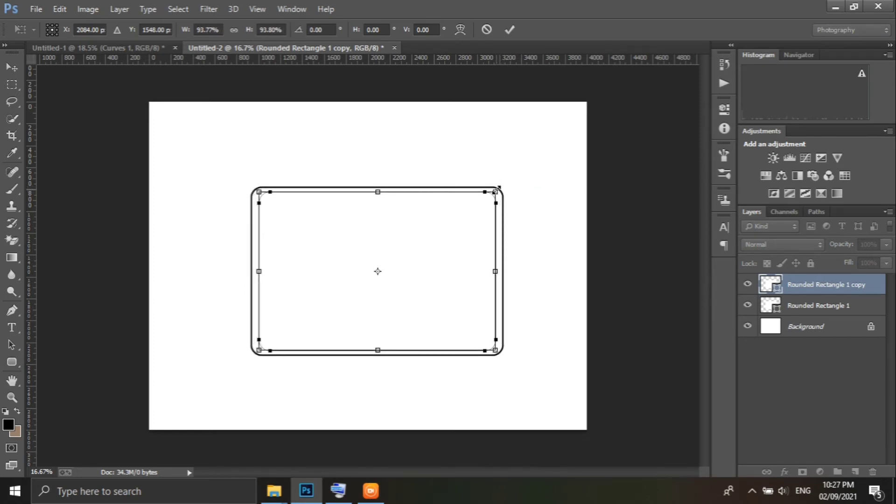
{"action": "left_click", "coordinate": [510, 29]}
{"action": "scroll", "coordinate": [503, 269], "scroll_direction": "up", "scroll_amount": 1}
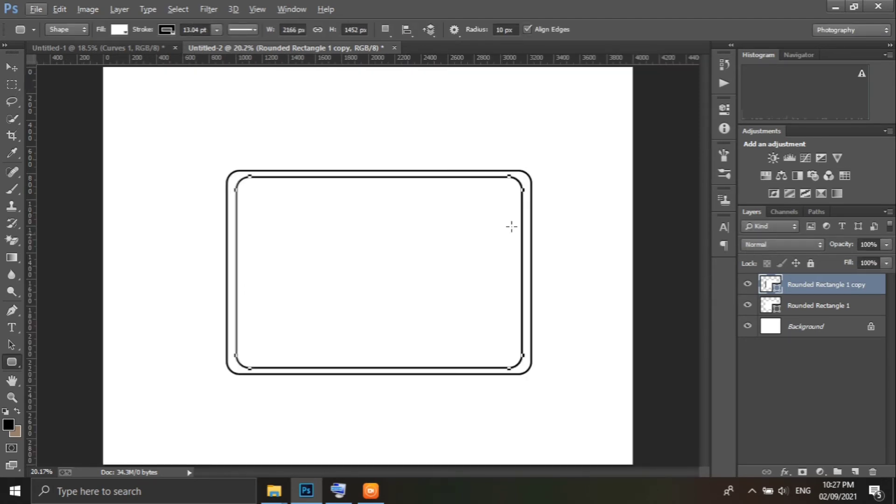
Add a new layer above the shapes, and load the outline of the original Rounded Rectangle 1 layer as a selection
{"action": "key", "text": "v"}
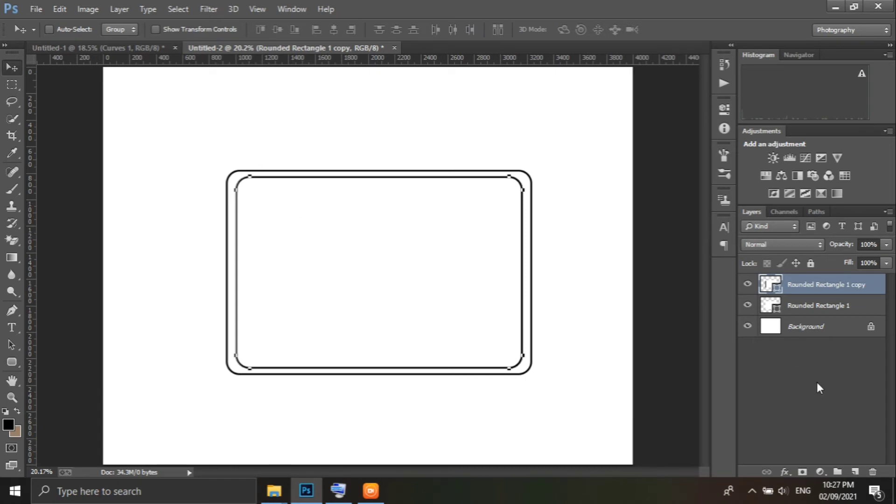
{"action": "left_click", "coordinate": [851, 472]}
{"action": "left_click", "coordinate": [785, 328]}
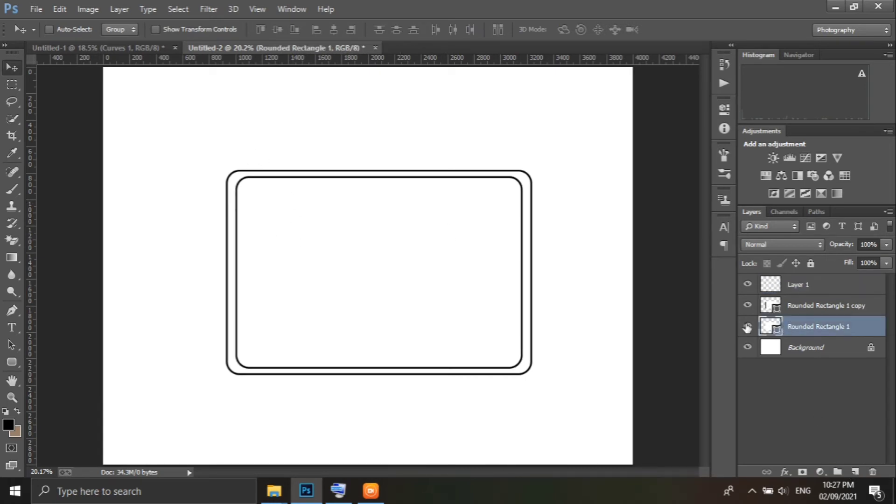
{"action": "left_click", "coordinate": [746, 327]}
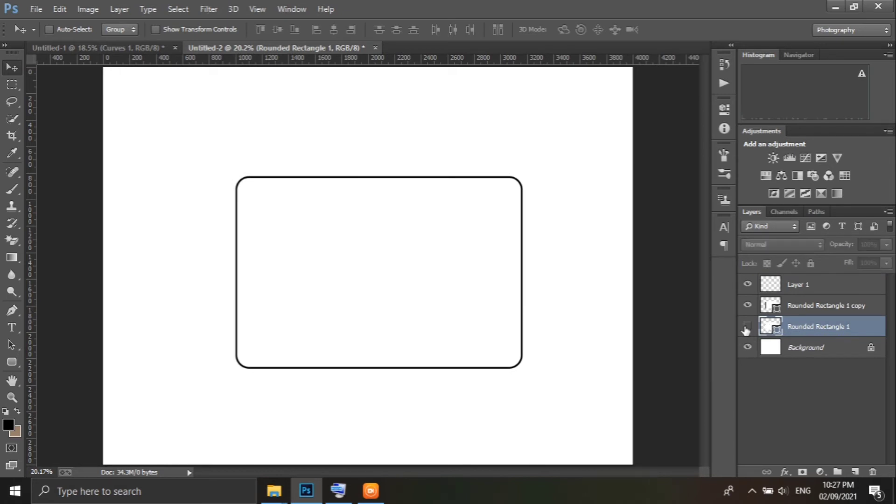
{"action": "left_click", "coordinate": [746, 326]}
{"action": "left_click", "coordinate": [770, 328], "text": "ctrl"}
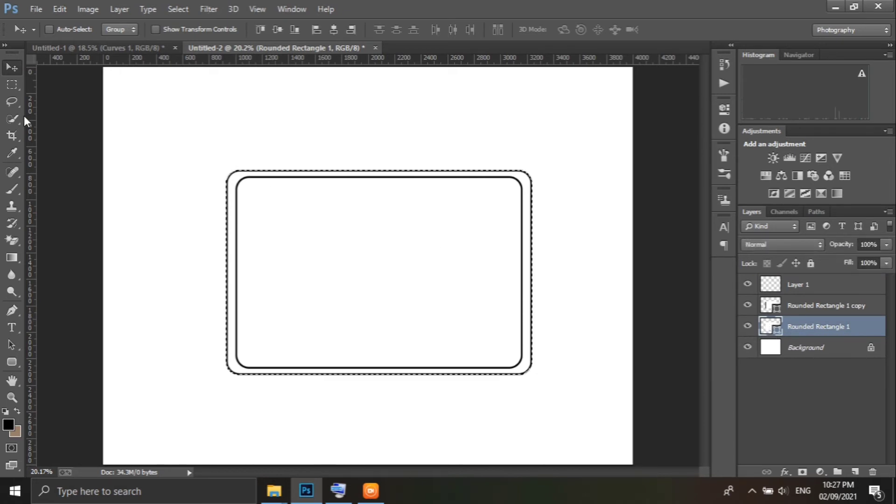
Enlarge the brush to 175 px, try painting black shading directly on the rasterized Rounded Rectangle 1 layer, and undo the painting
{"action": "left_click", "coordinate": [12, 188]}
{"action": "left_click", "coordinate": [12, 68]}
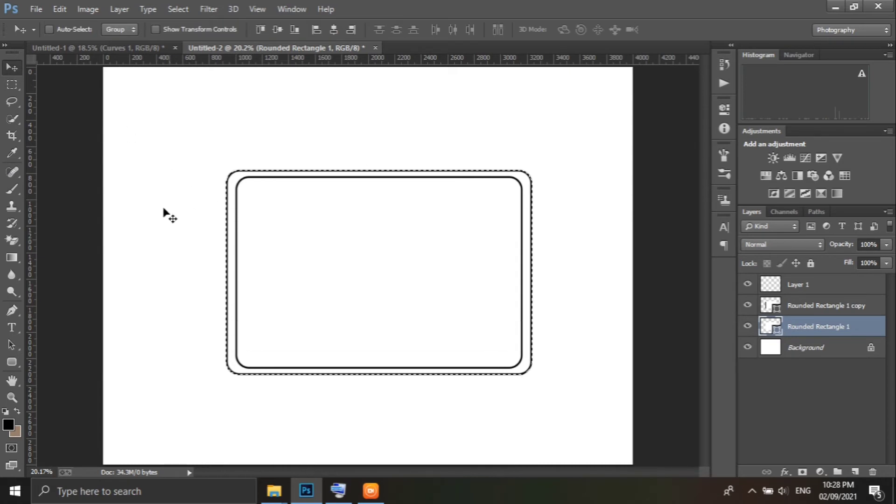
{"action": "key", "text": "b"}
{"action": "left_click", "coordinate": [239, 207]}
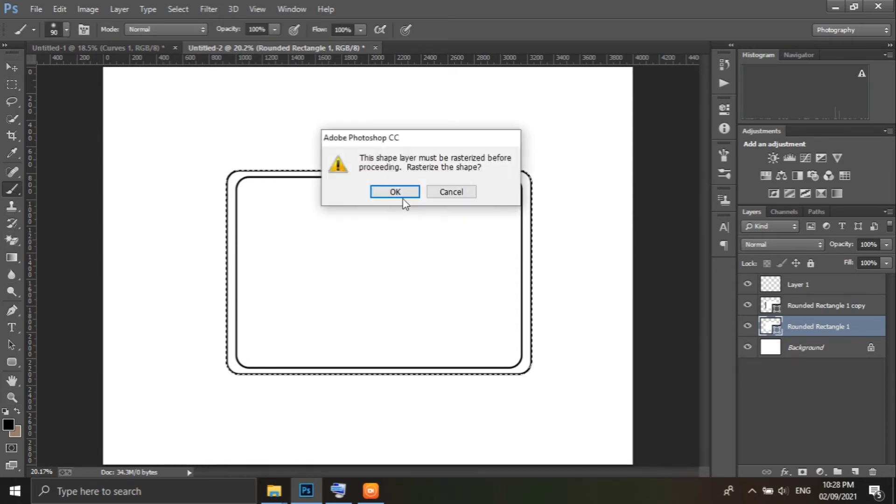
{"action": "left_click", "coordinate": [397, 195]}
{"action": "key", "text": "bracketright"}
{"action": "key", "text": "bracketright"}
{"action": "key", "text": "bracketright"}
{"action": "left_click_drag", "start_coordinate": [226, 174], "coordinate": [220, 327]}
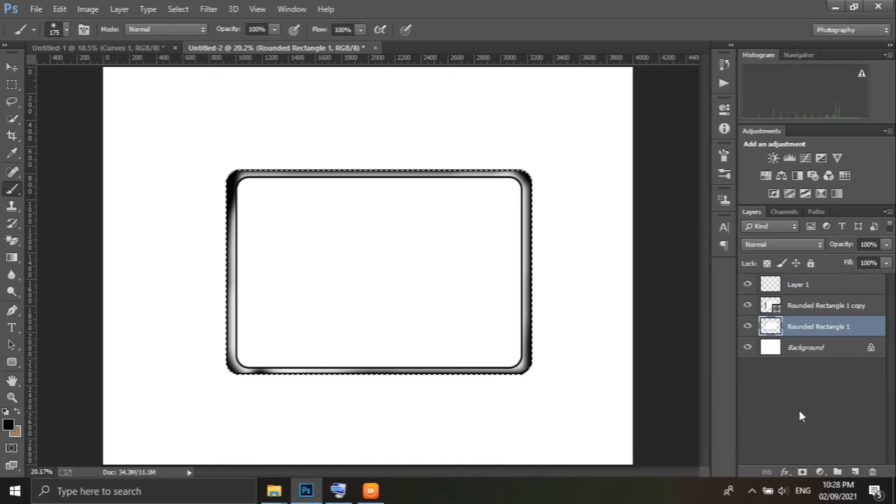
{"action": "key", "text": "ctrl+z"}
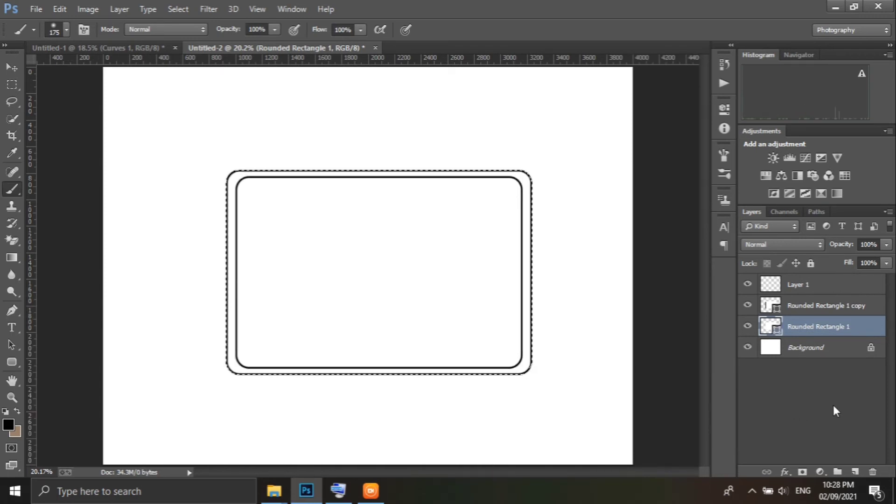
Add a new layer above Rounded Rectangle 1 and paint soft black shading around the frame's outer edge within the selection
{"action": "left_click", "coordinate": [855, 472]}
{"action": "mouse_move", "coordinate": [224, 213]}
{"action": "left_mouse_down"}
{"action": "mouse_move", "coordinate": [216, 332]}
{"action": "mouse_move", "coordinate": [218, 248]}
{"action": "mouse_move", "coordinate": [234, 377]}
{"action": "mouse_move", "coordinate": [401, 380]}
{"action": "mouse_move", "coordinate": [530, 358]}
{"action": "mouse_move", "coordinate": [534, 210]}
{"action": "mouse_move", "coordinate": [418, 166]}
{"action": "mouse_move", "coordinate": [231, 171]}
{"action": "left_mouse_up"}
Swap the brush colours, lower brush opacity to 41% and flow to 46%, and check the whiteboard frame in the Untitled-1 document
{"action": "left_click", "coordinate": [17, 411]}
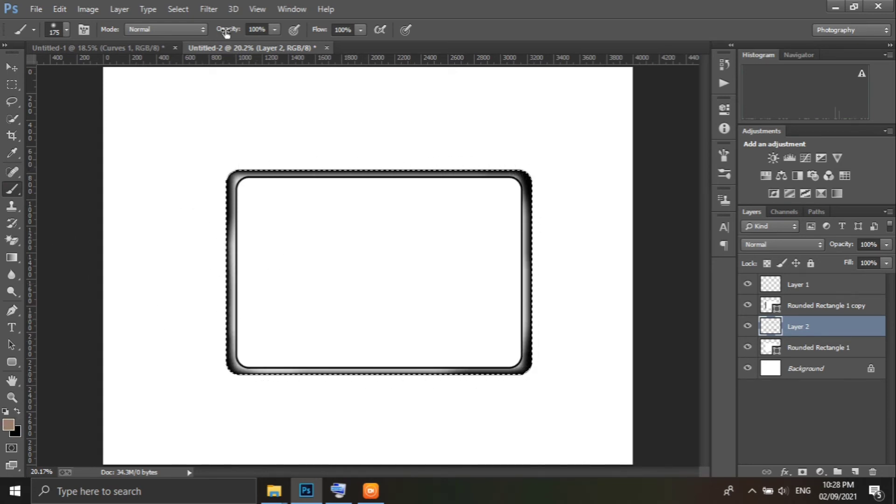
{"action": "left_click_drag", "start_coordinate": [227, 32], "coordinate": [185, 33]}
{"action": "left_click_drag", "start_coordinate": [322, 33], "coordinate": [282, 30]}
{"action": "scroll", "coordinate": [250, 256], "scroll_direction": "up", "scroll_amount": 3}
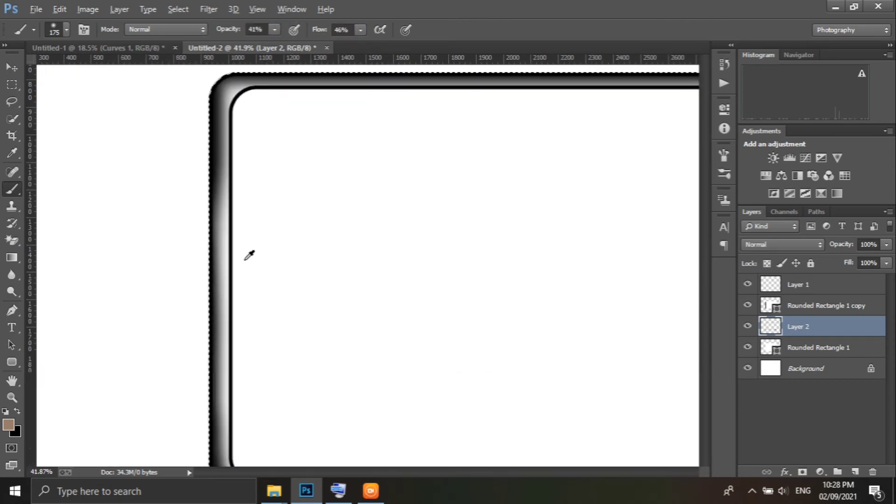
{"action": "left_click", "coordinate": [138, 47]}
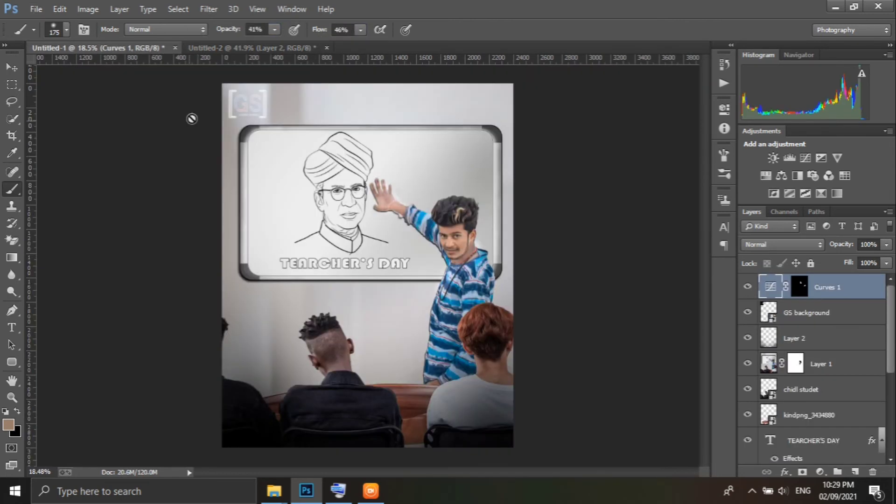
{"action": "left_click", "coordinate": [289, 49]}
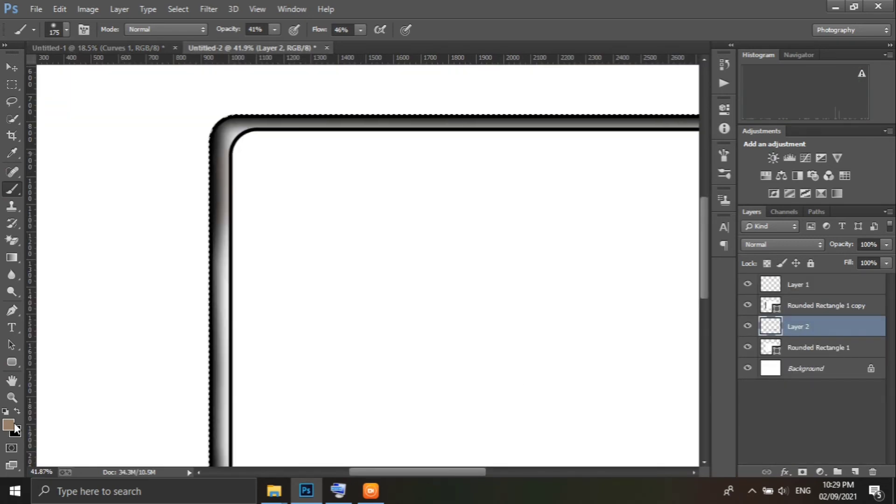
Set the foreground colour to white and brush opacity to 33%, and paint soft highlights along the frame border on Layer 2
{"action": "left_click", "coordinate": [8, 424]}
{"action": "left_click", "coordinate": [548, 81]}
{"action": "left_click", "coordinate": [855, 106]}
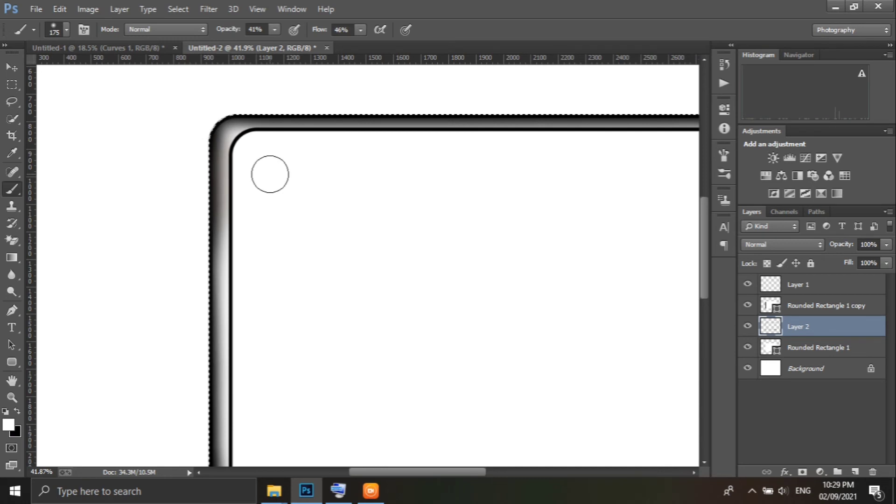
{"action": "key", "text": "3"}
{"action": "key", "text": "3"}
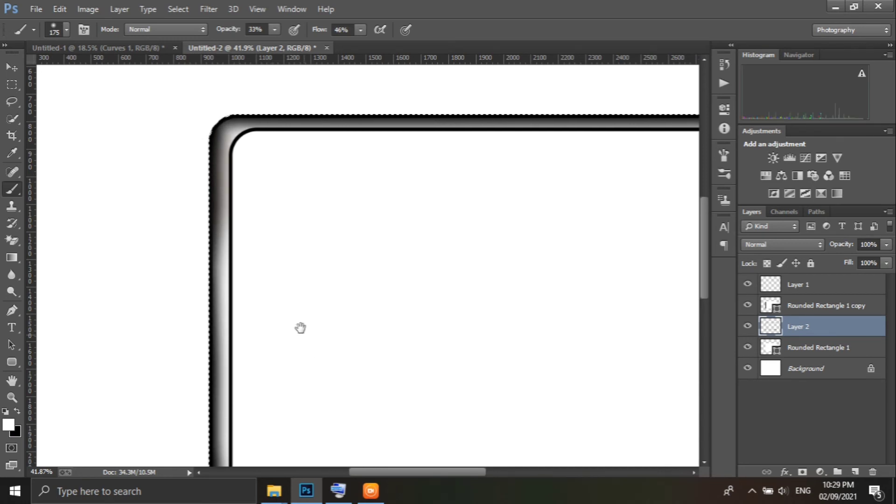
{"action": "left_click_drag", "start_coordinate": [300, 328], "coordinate": [262, 165]}
{"action": "mouse_move", "coordinate": [220, 350]}
{"action": "left_mouse_down"}
{"action": "mouse_move", "coordinate": [209, 179]}
{"action": "mouse_move", "coordinate": [176, 423]}
{"action": "mouse_move", "coordinate": [176, 260]}
{"action": "mouse_move", "coordinate": [134, 256]}
{"action": "mouse_move", "coordinate": [91, 182]}
{"action": "mouse_move", "coordinate": [632, 190]}
{"action": "mouse_move", "coordinate": [637, 303]}
{"action": "left_mouse_up"}
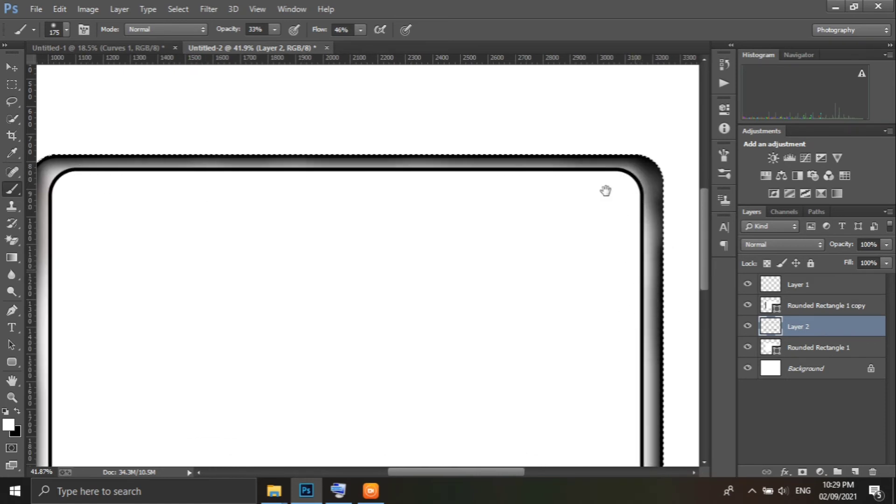
{"action": "mouse_move", "coordinate": [605, 190]}
{"action": "left_mouse_down"}
{"action": "mouse_move", "coordinate": [601, 134]}
{"action": "mouse_move", "coordinate": [566, 220]}
{"action": "mouse_move", "coordinate": [498, 290]}
{"action": "mouse_move", "coordinate": [460, 296]}
{"action": "left_mouse_up"}
{"action": "scroll", "coordinate": [705, 323], "scroll_direction": "down", "scroll_amount": 3}
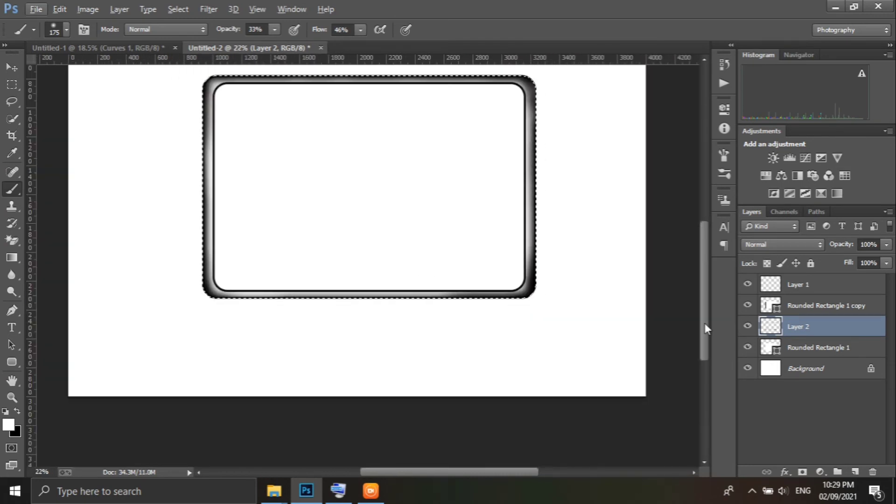
Lower the opacity of Layer 2 to 69% and remove the selection
{"action": "left_click_drag", "start_coordinate": [835, 244], "coordinate": [821, 248]}
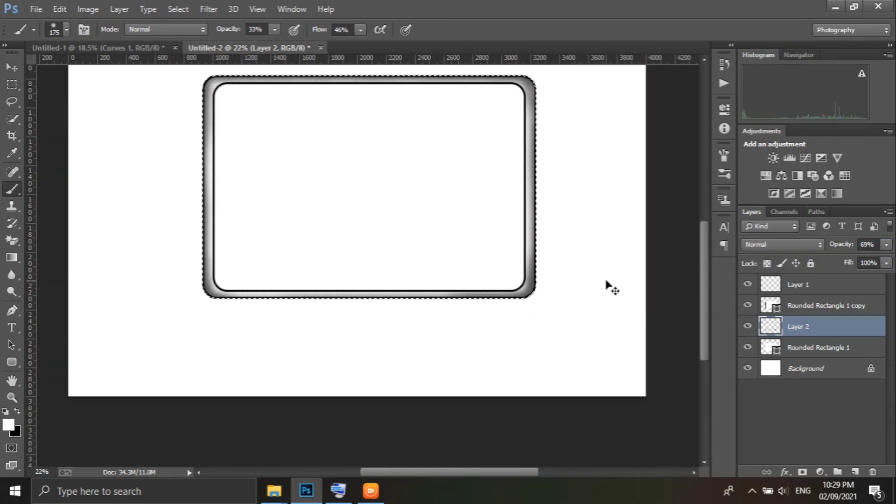
{"action": "key", "text": "ctrl+d"}
Trace a path with the Pen tool around the frame's lower-left corner piece, following the inner curve and then the outer curve
{"action": "scroll", "coordinate": [206, 271], "scroll_direction": "up", "scroll_amount": 1}
{"action": "scroll", "coordinate": [207, 270], "scroll_direction": "up", "scroll_amount": 5}
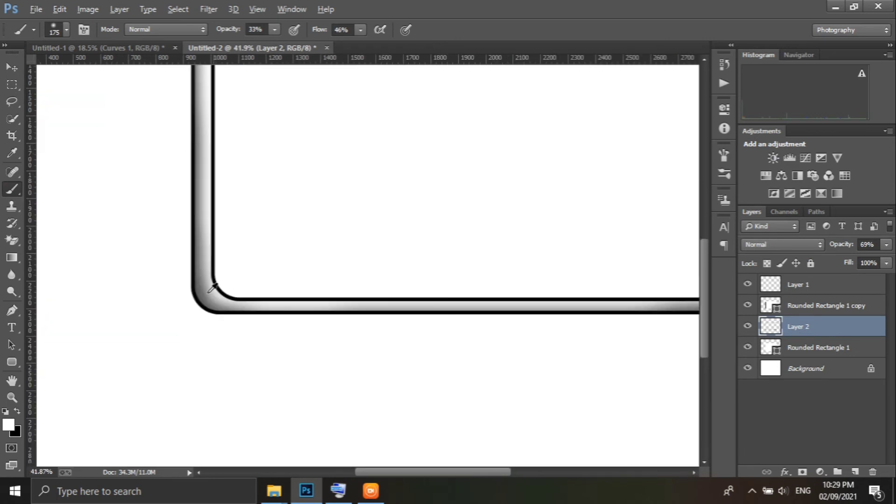
{"action": "scroll", "coordinate": [213, 287], "scroll_direction": "up", "scroll_amount": 3}
{"action": "scroll", "coordinate": [229, 261], "scroll_direction": "up", "scroll_amount": 1}
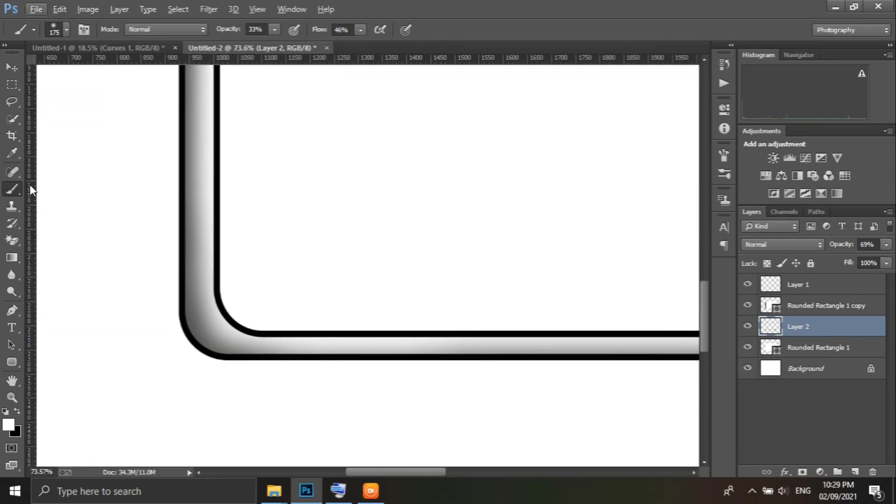
{"action": "left_click", "coordinate": [18, 306]}
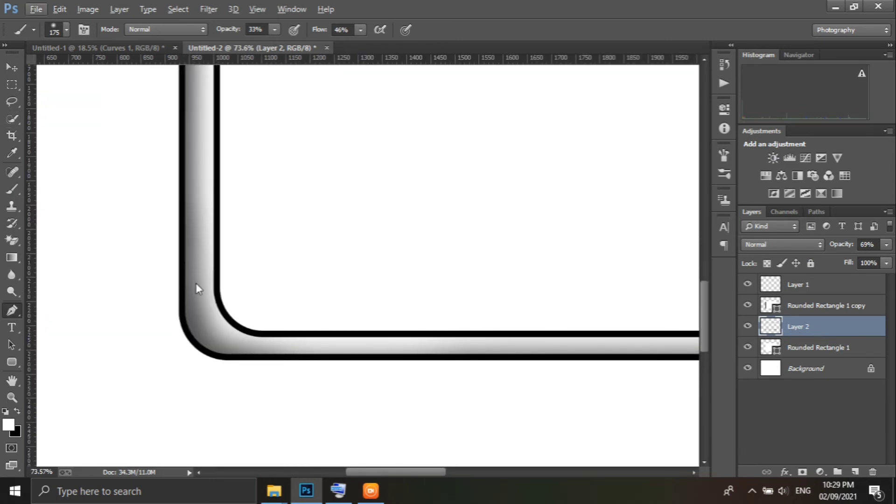
{"action": "scroll", "coordinate": [196, 286], "scroll_direction": "up", "scroll_amount": 1}
{"action": "left_click", "coordinate": [179, 303]}
{"action": "left_click", "coordinate": [217, 307]}
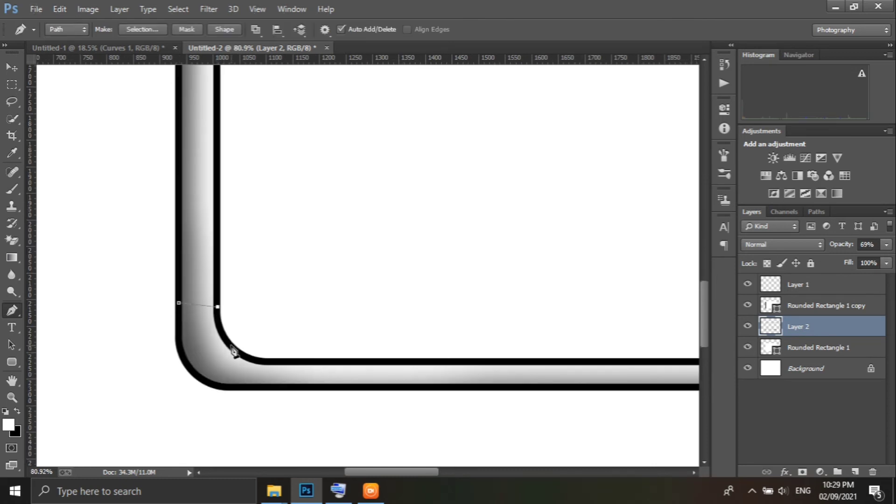
{"action": "left_click_drag", "start_coordinate": [231, 345], "coordinate": [273, 389]}
{"action": "left_click", "coordinate": [222, 389]}
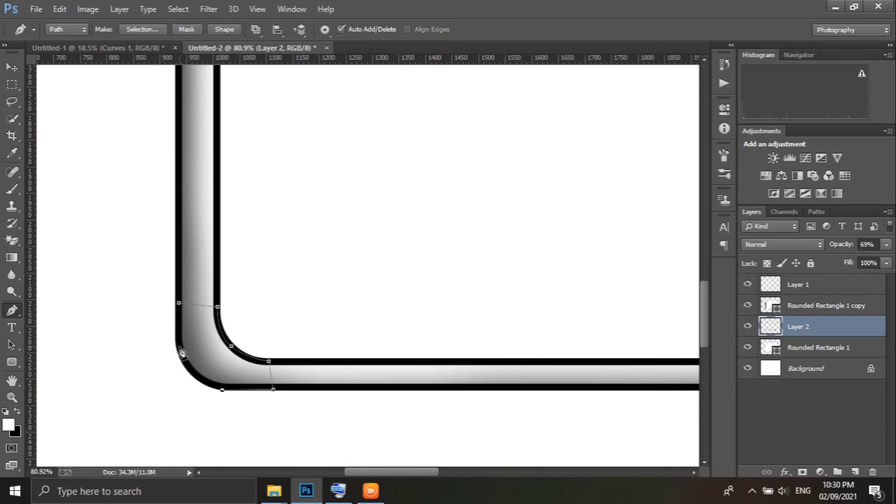
{"action": "left_click_drag", "start_coordinate": [180, 347], "coordinate": [179, 317]}
{"action": "left_click", "coordinate": [180, 304]}
Remove the badly bent outer anchors of the corner path and redraw them along the frame's outer curve, closing the path
{"action": "scroll", "coordinate": [208, 316], "scroll_direction": "up", "scroll_amount": 2}
{"action": "key", "text": "ctrl"}
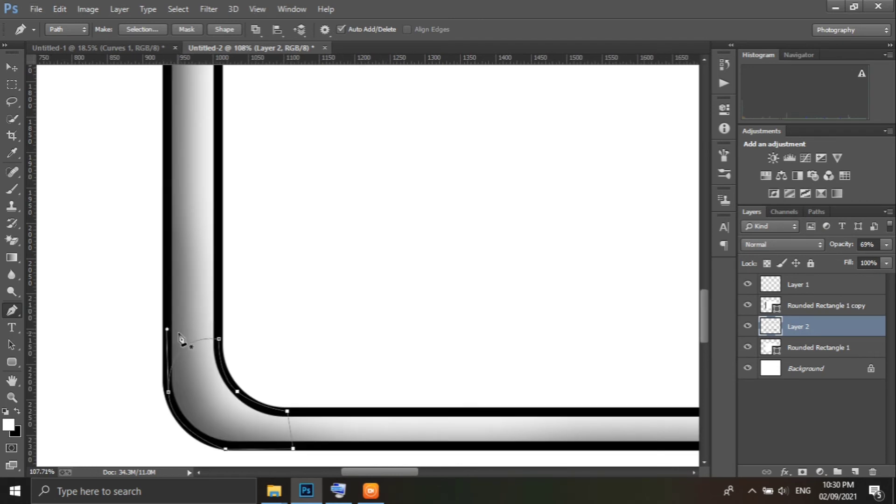
{"action": "left_click", "coordinate": [237, 340], "text": "ctrl"}
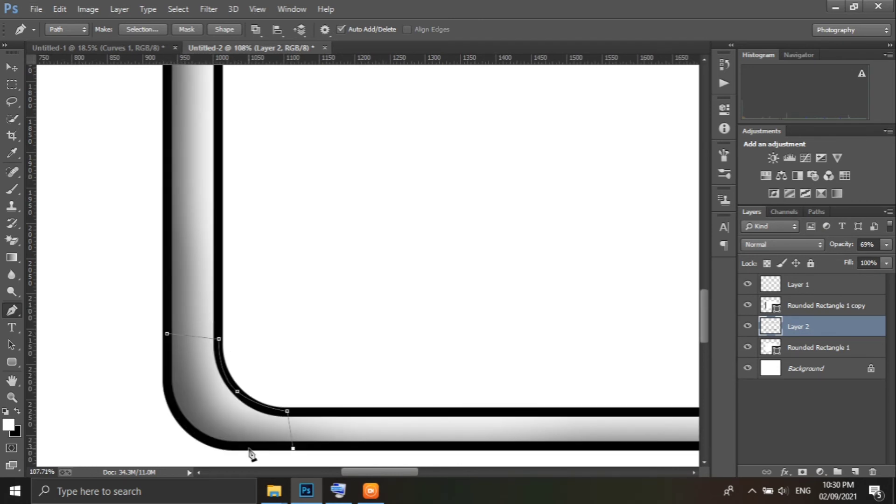
{"action": "left_click", "coordinate": [233, 450], "text": "ctrl"}
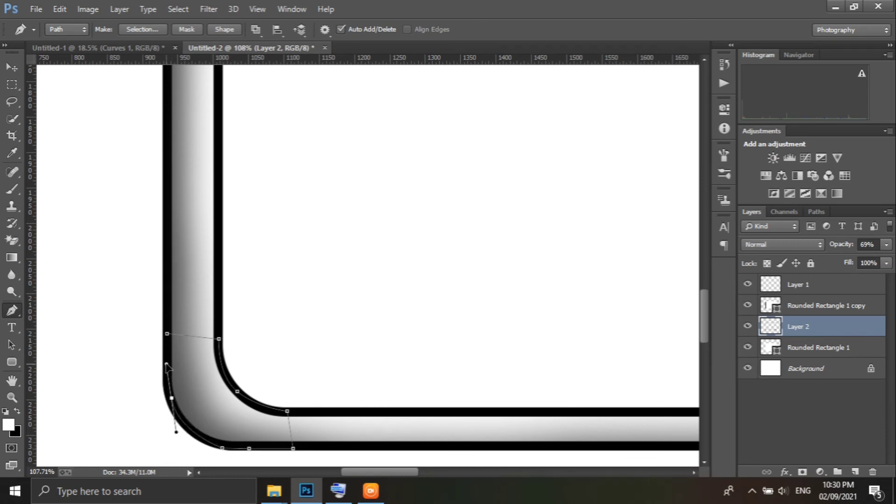
Convert the corner path to a new anti-aliased selection with a 1 px feather radius
{"action": "right_click", "coordinate": [171, 345]}
{"action": "left_click", "coordinate": [258, 71]}
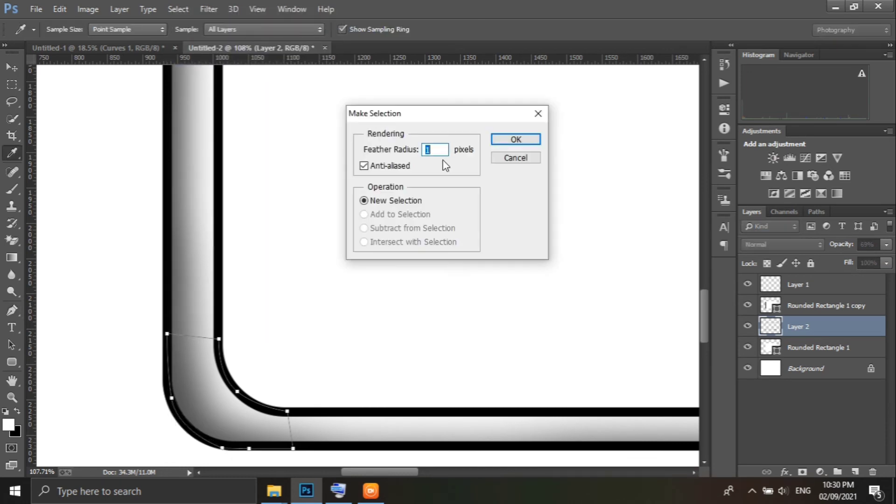
{"action": "type", "text": "1"}
{"action": "left_click", "coordinate": [516, 139]}
Draw a thin wedge path along the selection's upper edge and add it to the selection with a 1 px feather
{"action": "scroll", "coordinate": [203, 360], "scroll_direction": "up", "scroll_amount": 2}
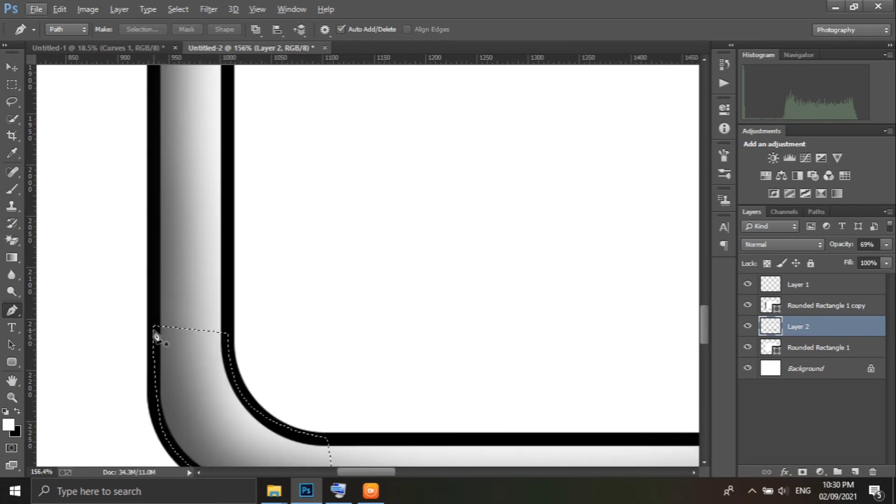
{"action": "left_click", "coordinate": [153, 326]}
{"action": "left_click", "coordinate": [230, 335]}
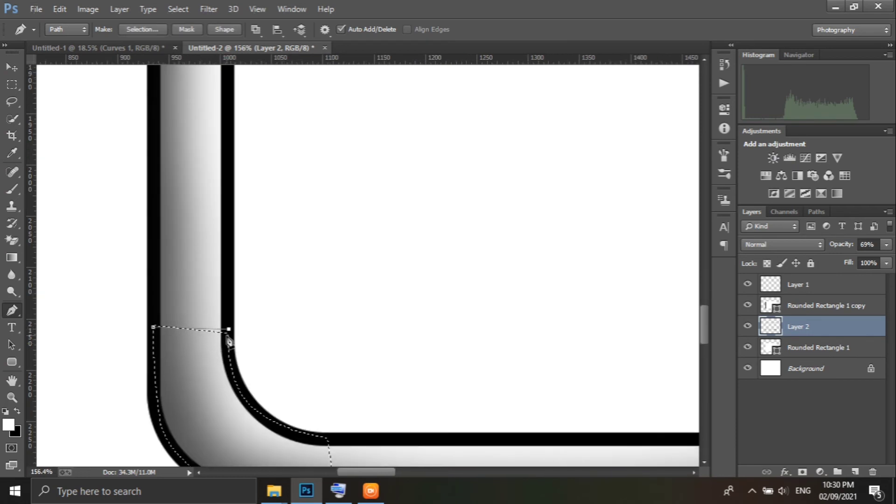
{"action": "right_click", "coordinate": [155, 329]}
{"action": "left_click", "coordinate": [207, 219]}
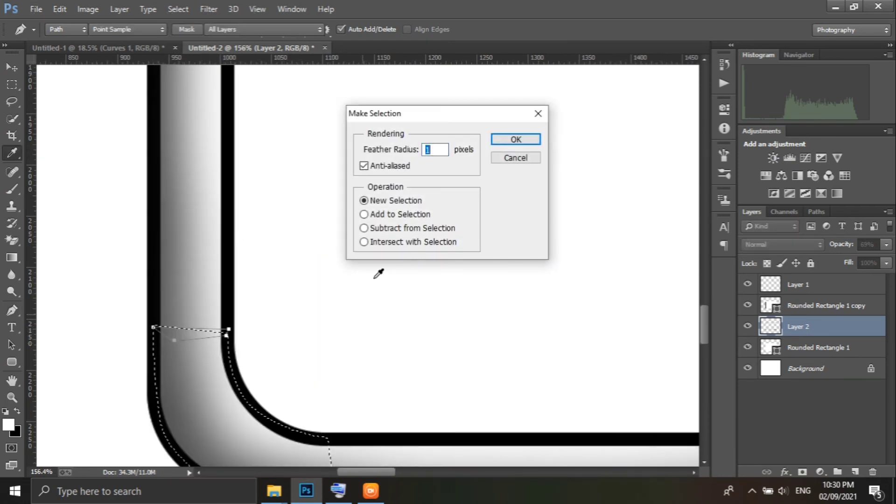
{"action": "left_click", "coordinate": [353, 214]}
{"action": "left_click", "coordinate": [514, 138]}
{"action": "scroll", "coordinate": [377, 289], "scroll_direction": "down", "scroll_amount": 4}
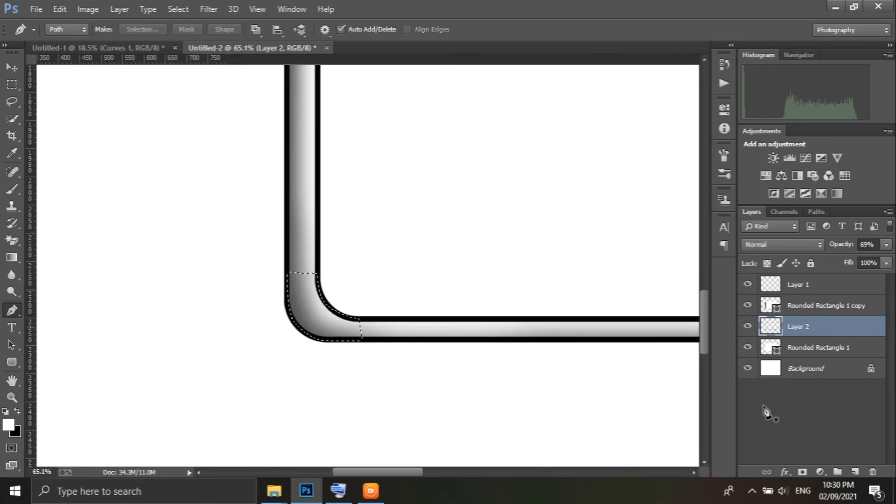
Fill the lower-left corner selection with a black (#000000) Solid Color fill layer
{"action": "left_click", "coordinate": [820, 472]}
{"action": "left_click", "coordinate": [813, 185]}
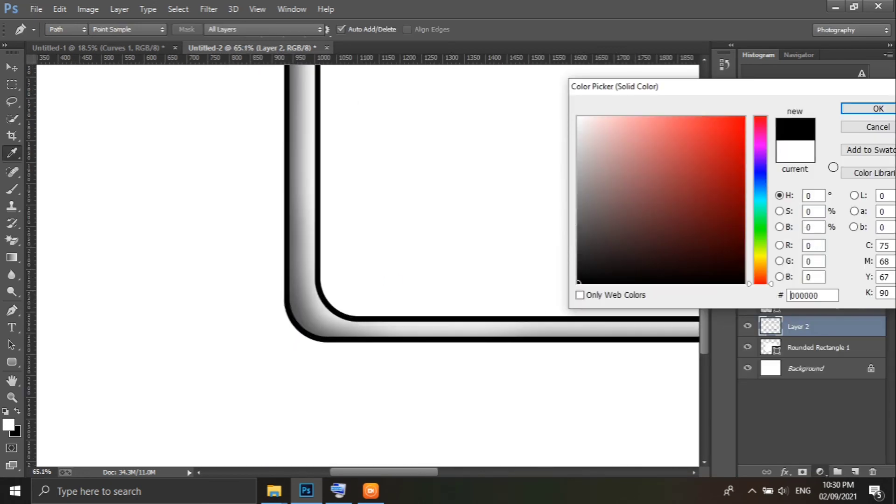
{"action": "key", "text": "Return"}
{"action": "scroll", "coordinate": [462, 339], "scroll_direction": "down", "scroll_amount": 1}
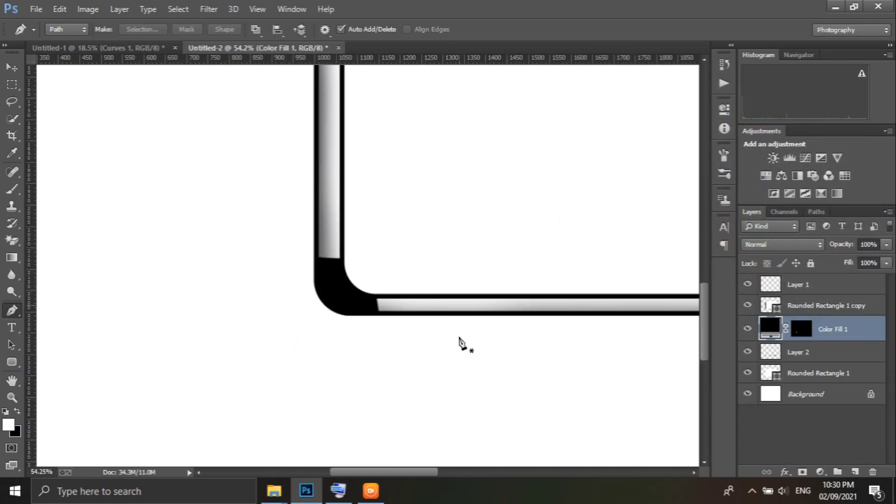
{"action": "scroll", "coordinate": [459, 344], "scroll_direction": "down", "scroll_amount": 5}
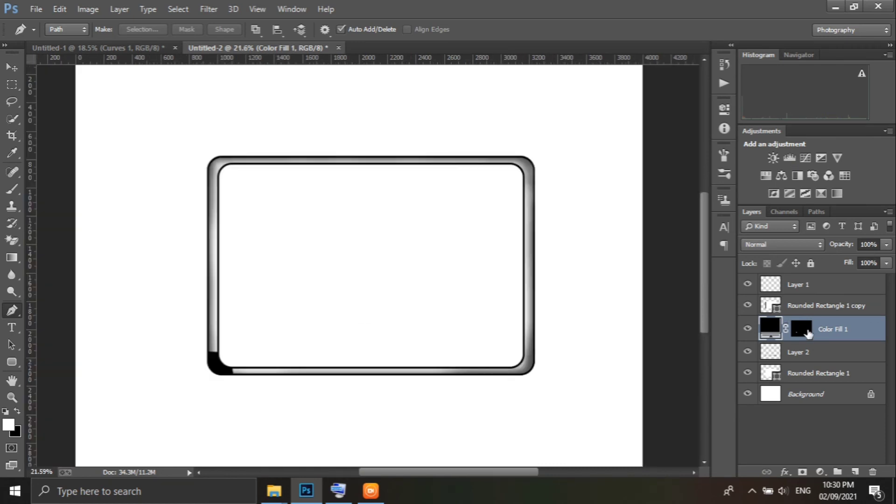
Duplicate the black corner piece as a smart object, flip the copy vertically, and place it at the frame's upper-left corner
{"action": "key", "text": "ctrl+j"}
{"action": "key", "text": "ctrl+t"}
{"action": "right_click", "coordinate": [342, 330]}
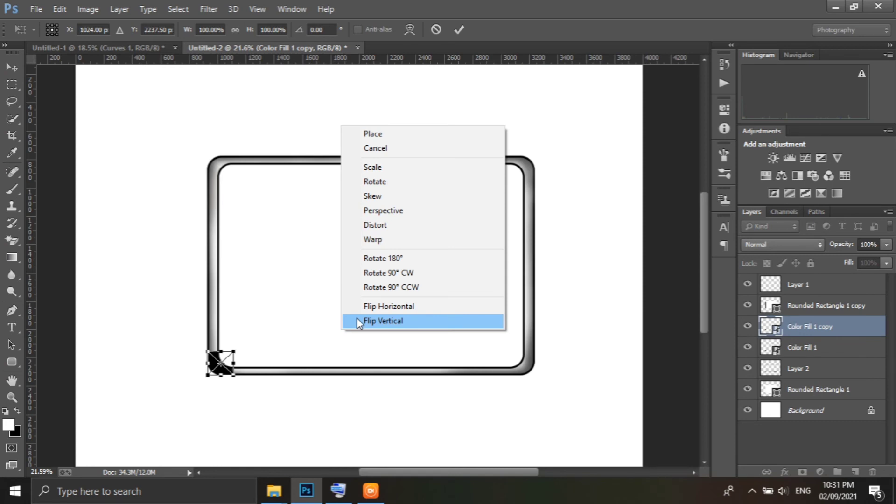
{"action": "left_click", "coordinate": [357, 321]}
{"action": "left_click_drag", "start_coordinate": [220, 362], "coordinate": [220, 168]}
{"action": "left_click", "coordinate": [465, 32]}
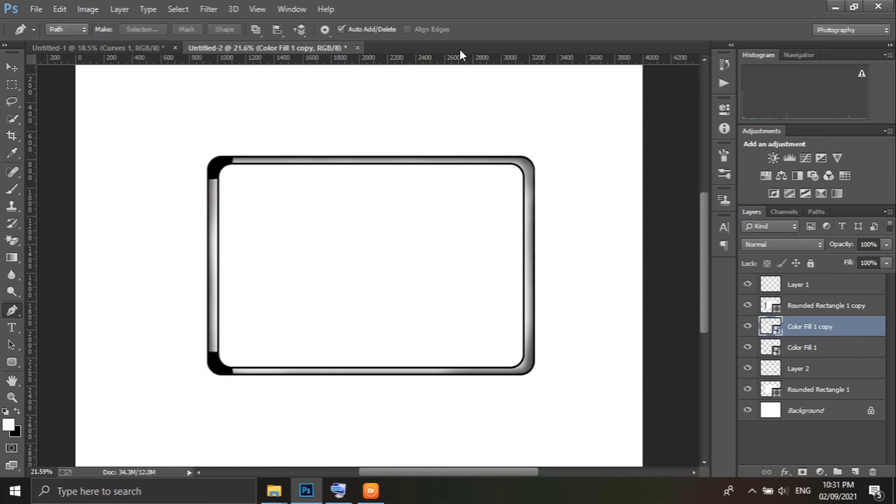
{"action": "key", "text": "ctrl+j"}
{"action": "key", "text": "ctrl+t"}
{"action": "right_click", "coordinate": [305, 136]}
{"action": "left_click", "coordinate": [366, 330]}
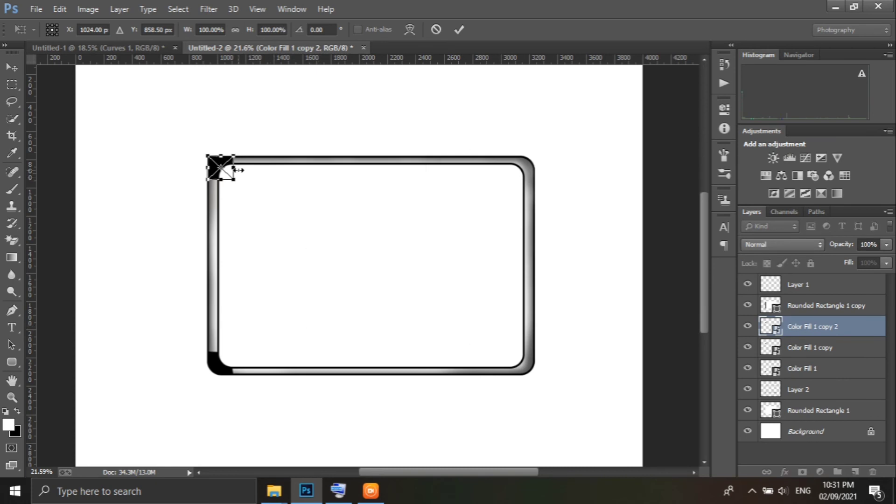
{"action": "left_click_drag", "start_coordinate": [221, 167], "coordinate": [388, 202]}
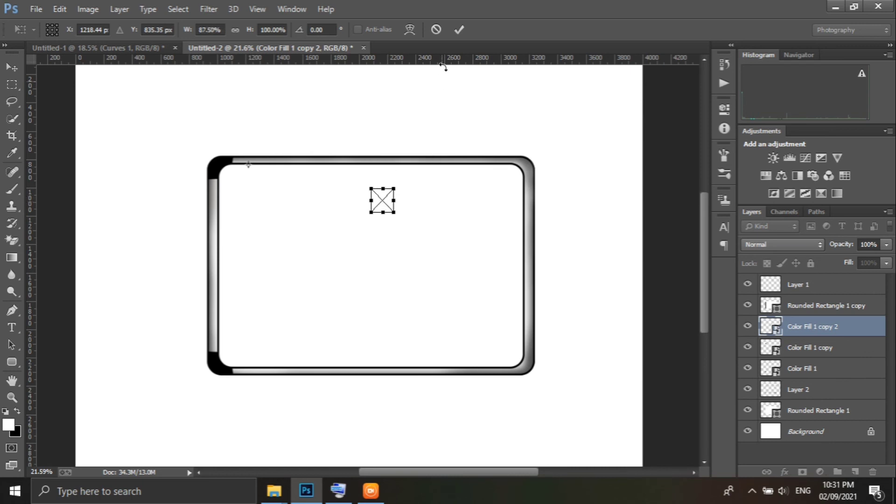
{"action": "key", "text": "p"}
{"action": "key", "text": "Escape"}
{"action": "left_click_drag", "start_coordinate": [840, 327], "coordinate": [872, 471]}
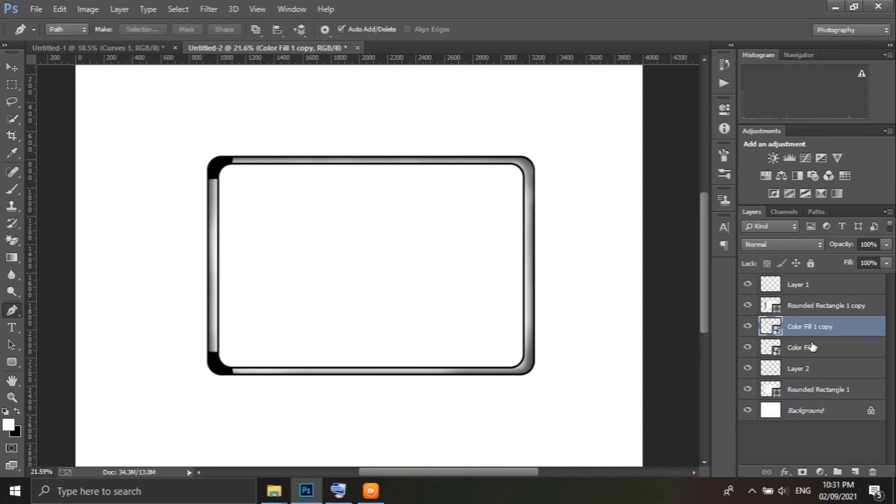
Duplicate the lower-left corner piece, flip the copy horizontally, and move it out onto the middle of the board
{"action": "left_click", "coordinate": [816, 347]}
{"action": "key", "text": "j"}
{"action": "key", "text": "ctrl+j"}
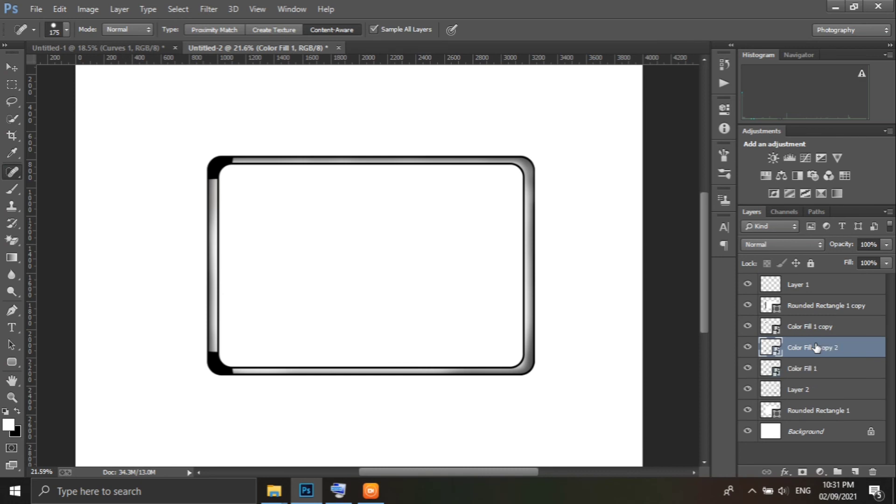
{"action": "key", "text": "ctrl+t"}
{"action": "right_click", "coordinate": [244, 379]}
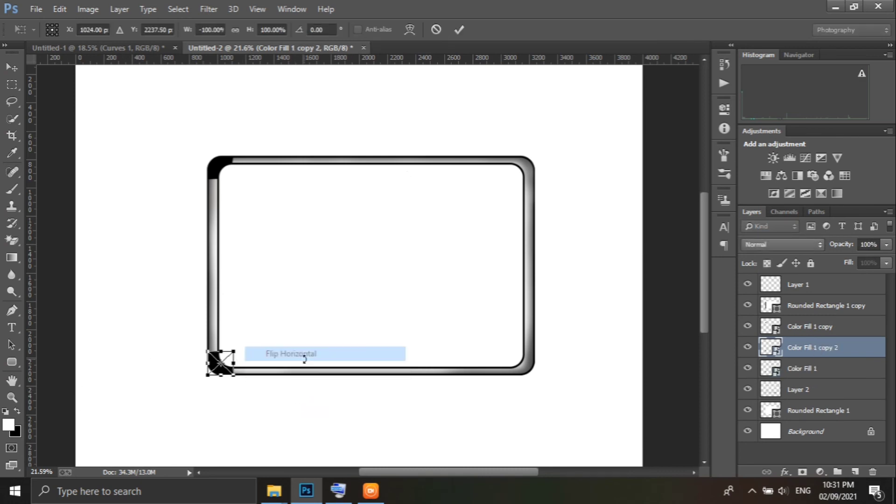
{"action": "left_click", "coordinate": [301, 355]}
{"action": "left_click_drag", "start_coordinate": [239, 347], "coordinate": [260, 332]}
{"action": "left_click_drag", "start_coordinate": [224, 360], "coordinate": [393, 252]}
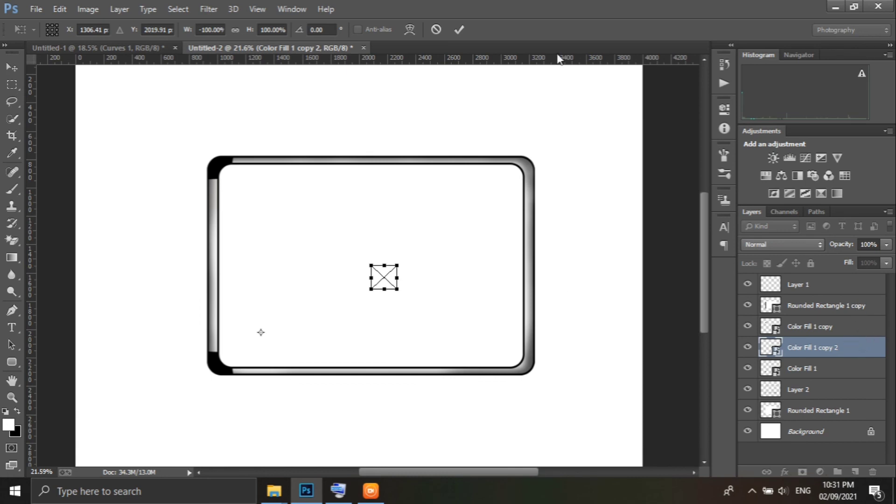
{"action": "left_click", "coordinate": [465, 31]}
Raise the flipped corner copy above all other layers, fit it to the frame's lower-right corner, and duplicate it
{"action": "left_click_drag", "start_coordinate": [827, 340], "coordinate": [831, 278]}
{"action": "left_click", "coordinate": [19, 66]}
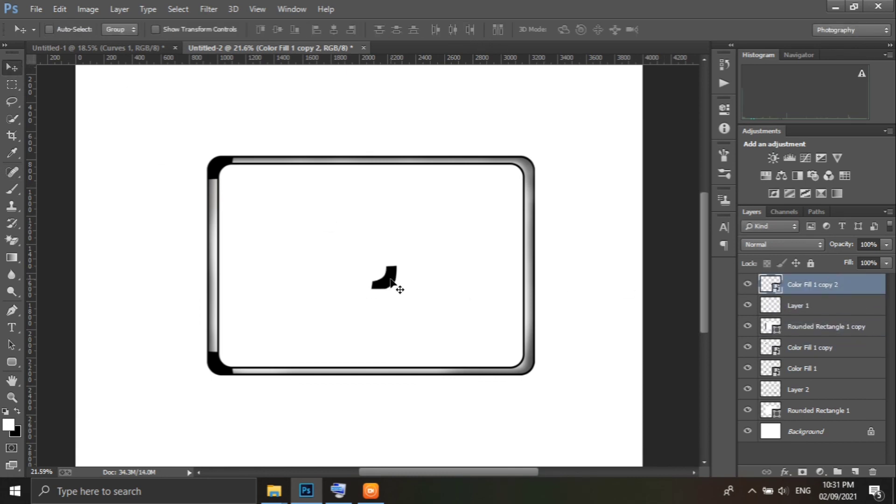
{"action": "left_click_drag", "start_coordinate": [397, 287], "coordinate": [531, 350]}
{"action": "key", "text": "ctrl+j"}
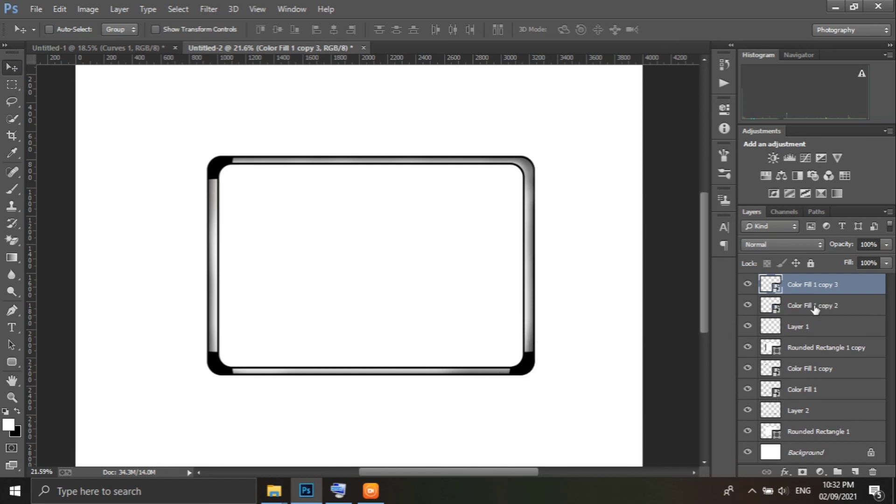
{"action": "key", "text": "ctrl+t"}
{"action": "right_click", "coordinate": [566, 346]}
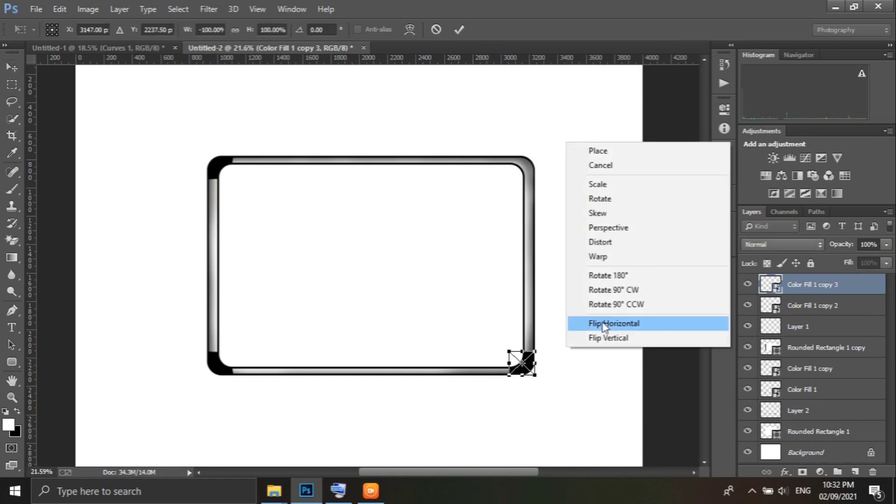
{"action": "left_click", "coordinate": [603, 324]}
{"action": "right_click", "coordinate": [527, 370]}
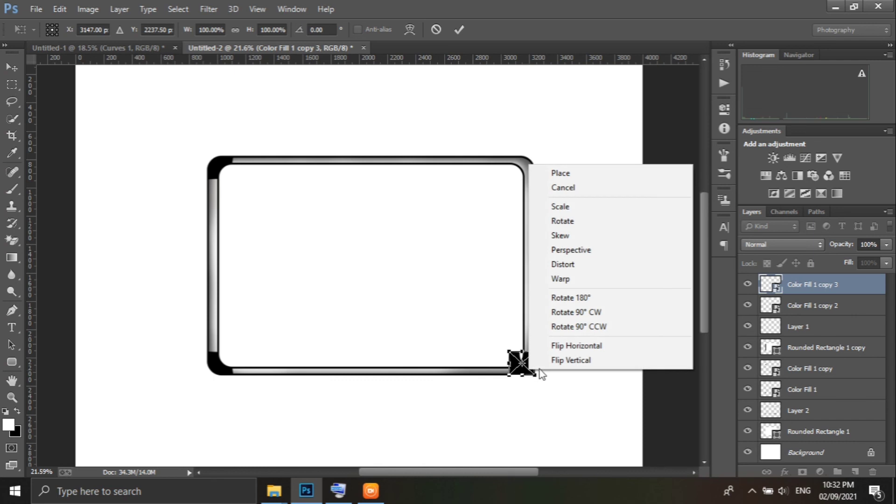
{"action": "left_click", "coordinate": [560, 360]}
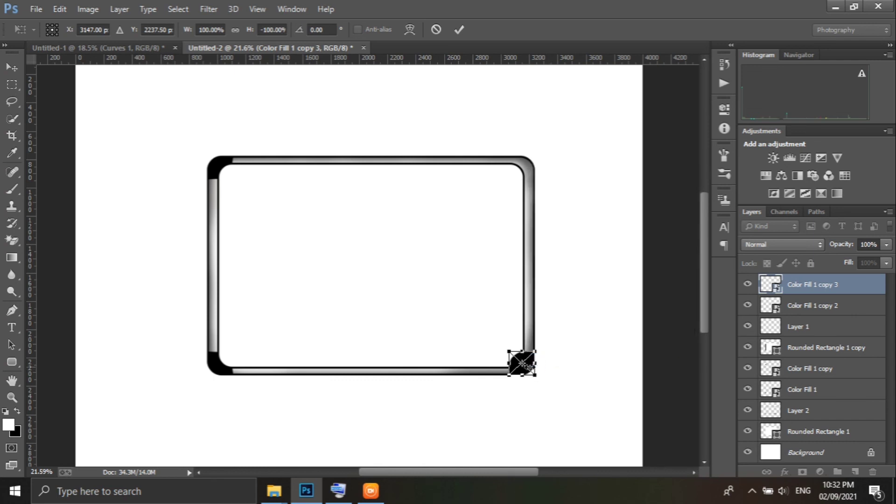
{"action": "left_click", "coordinate": [460, 29]}
Flip the duplicated lower-right corner piece vertically and move it straight up to the frame's upper-right corner
{"action": "key", "text": "ctrl+t"}
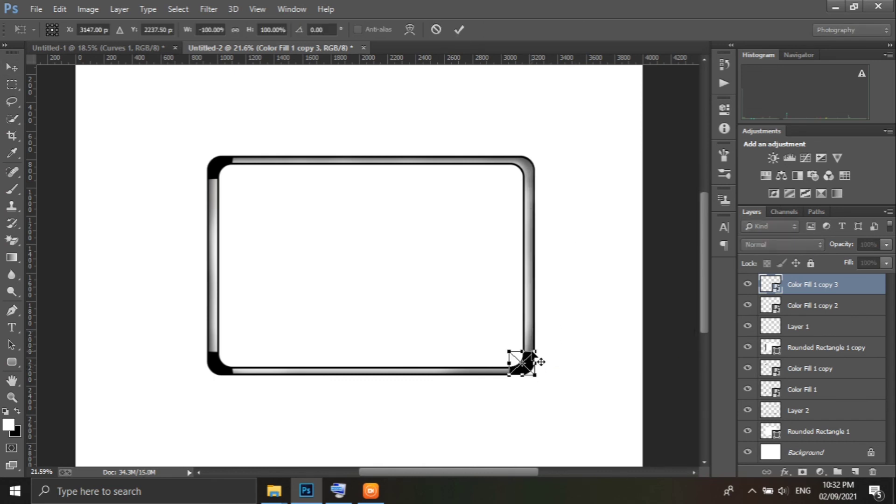
{"action": "right_click", "coordinate": [530, 359]}
{"action": "left_click", "coordinate": [560, 342]}
{"action": "left_click_drag", "start_coordinate": [525, 358], "coordinate": [526, 169]}
{"action": "left_click", "coordinate": [459, 29]}
{"action": "scroll", "coordinate": [533, 161], "scroll_direction": "up", "scroll_amount": 3}
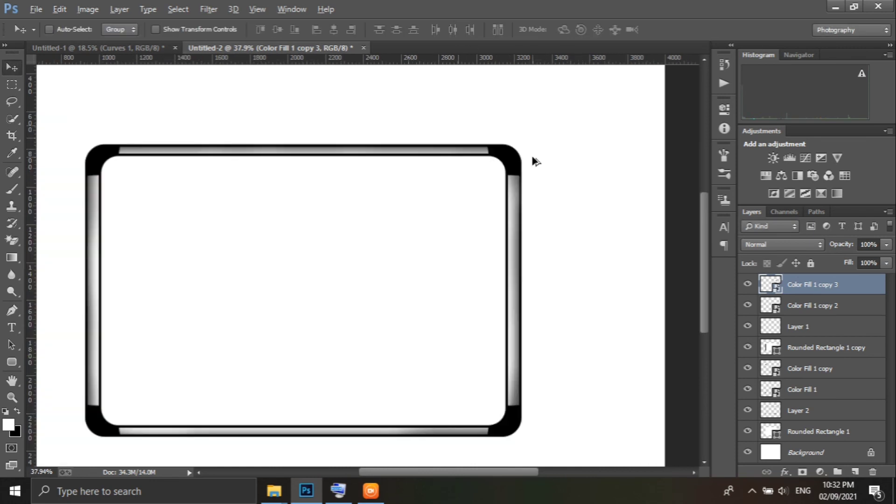
{"action": "scroll", "coordinate": [536, 169], "scroll_direction": "down", "scroll_amount": 3}
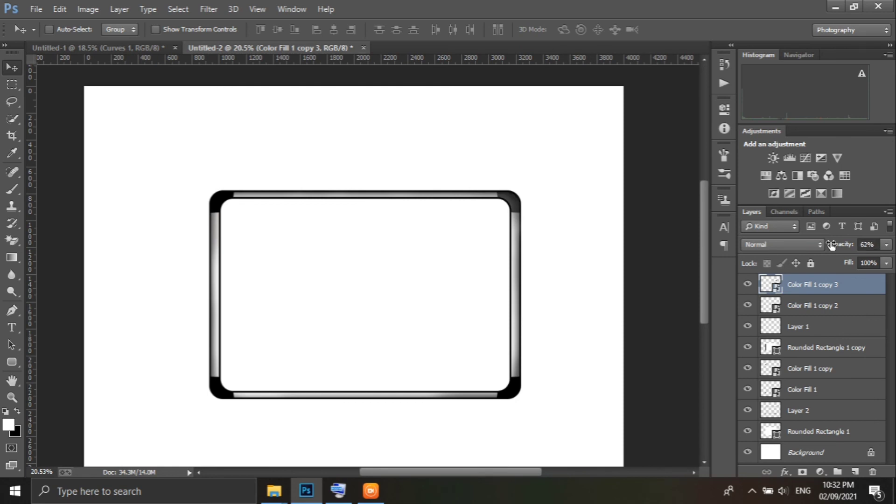
Select the two right-hand corner layers and the lower-left one together, hiding each to identify its piece
{"action": "left_click", "coordinate": [812, 305], "text": "shift"}
{"action": "left_click", "coordinate": [748, 305]}
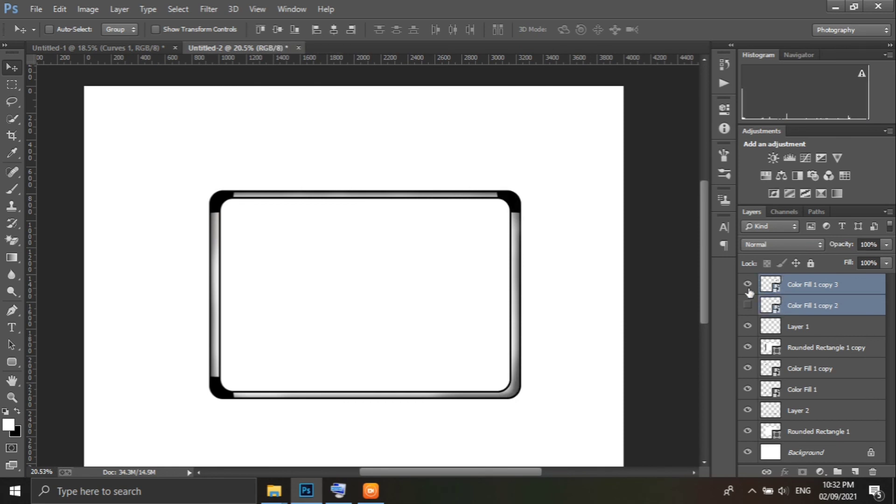
{"action": "left_click", "coordinate": [747, 283]}
{"action": "left_click", "coordinate": [748, 389]}
{"action": "left_click", "coordinate": [819, 394], "text": "ctrl"}
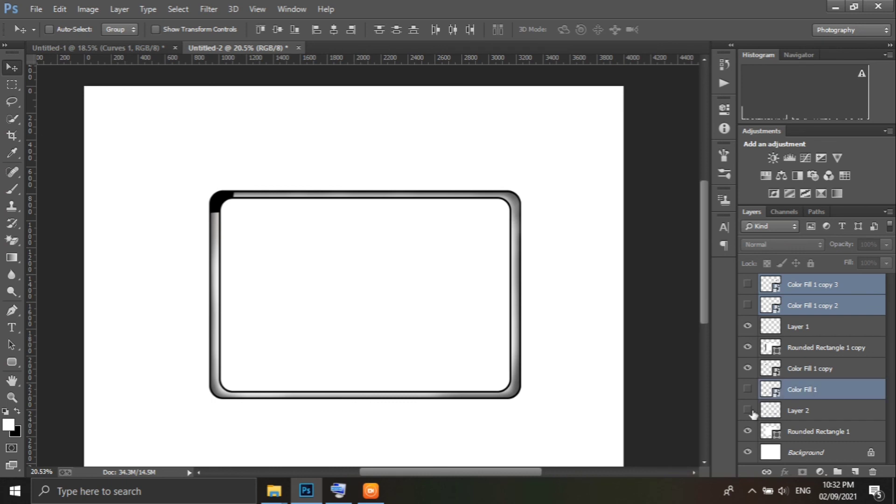
{"action": "left_click", "coordinate": [748, 410]}
{"action": "left_click", "coordinate": [748, 410]}
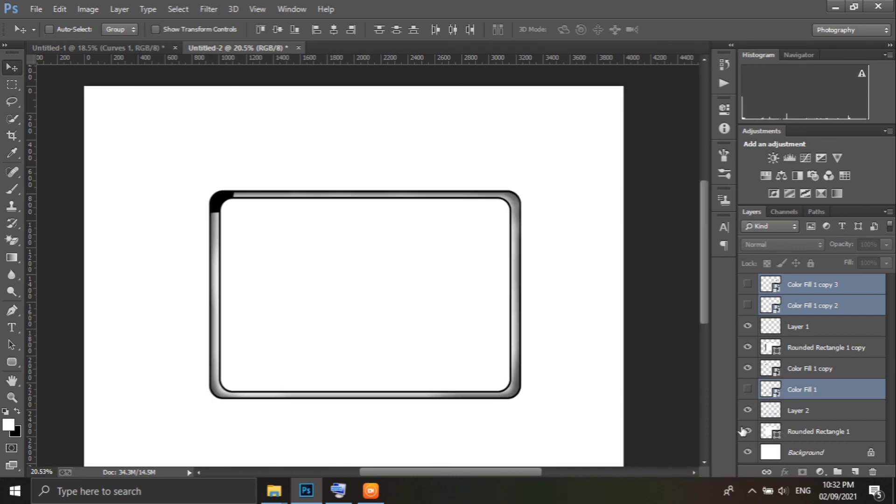
Add the upper-left corner layer to the selection and turn the hidden corner pieces' visibility back on
{"action": "left_click", "coordinate": [748, 368]}
{"action": "left_click", "coordinate": [813, 373], "text": "ctrl"}
{"action": "left_click", "coordinate": [747, 389]}
{"action": "left_click", "coordinate": [748, 284]}
{"action": "left_click", "coordinate": [748, 305]}
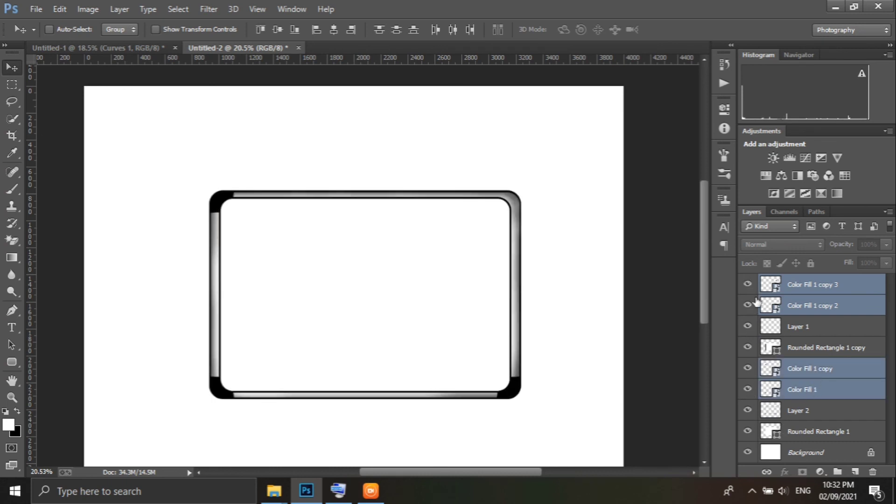
Group the four selected corner layers and set the group's opacity to 74%
{"action": "left_click_drag", "start_coordinate": [812, 374], "coordinate": [837, 470]}
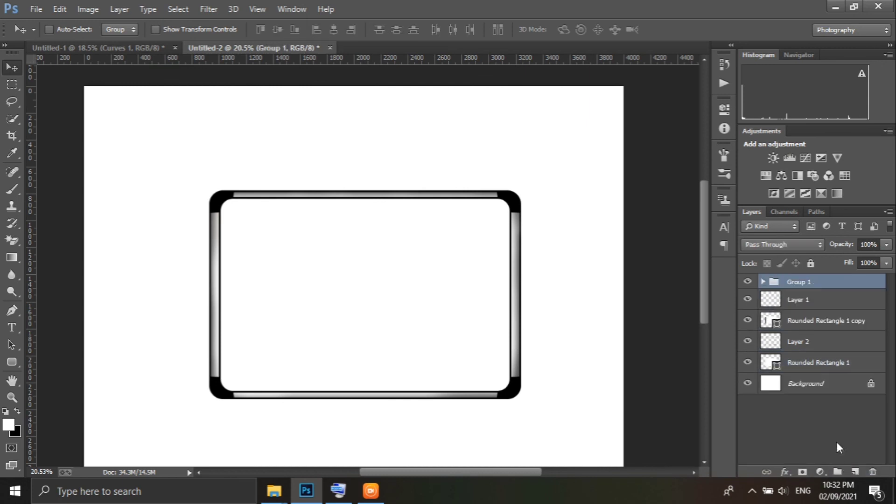
{"action": "left_click", "coordinate": [763, 282]}
{"action": "mouse_move", "coordinate": [840, 249]}
{"action": "left_mouse_down"}
{"action": "mouse_move", "coordinate": [816, 243]}
{"action": "mouse_move", "coordinate": [823, 244]}
{"action": "left_mouse_up"}
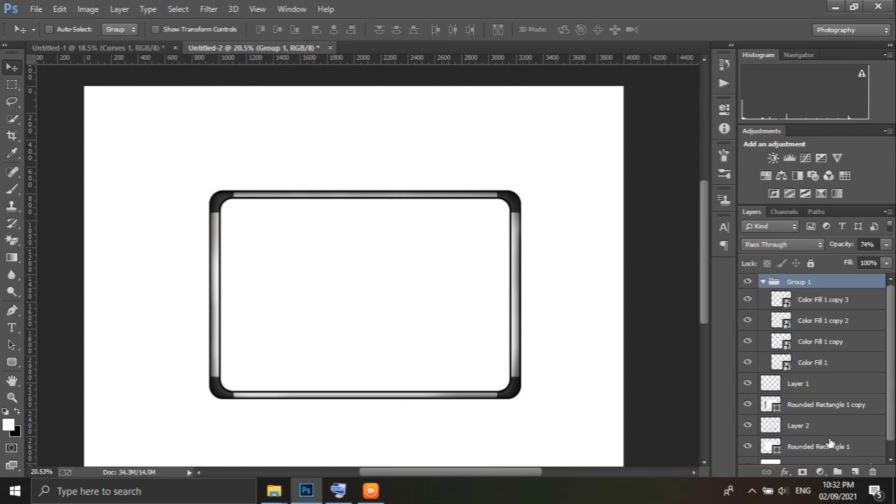
Load the inner board of Rounded Rectangle 1 copy as a selection and rasterize that layer for painting with a black brush
{"action": "left_click", "coordinate": [794, 405]}
{"action": "left_click", "coordinate": [748, 405], "text": "alt"}
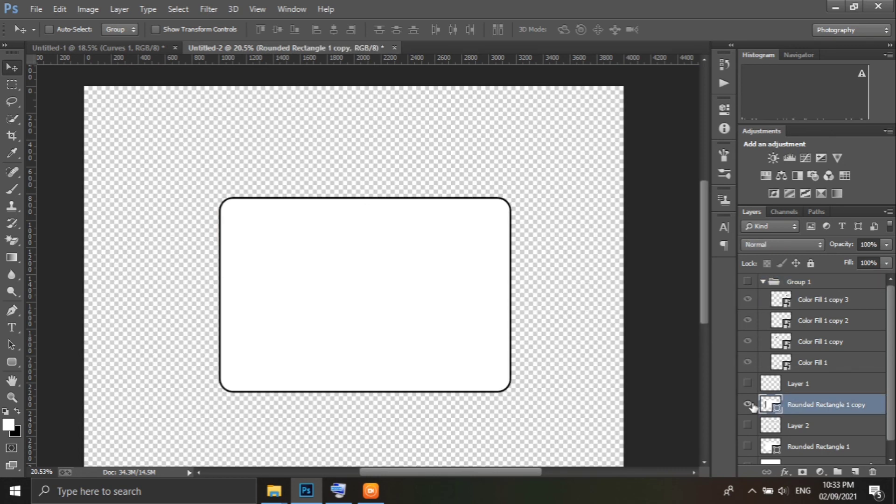
{"action": "left_click", "coordinate": [748, 405], "text": "alt"}
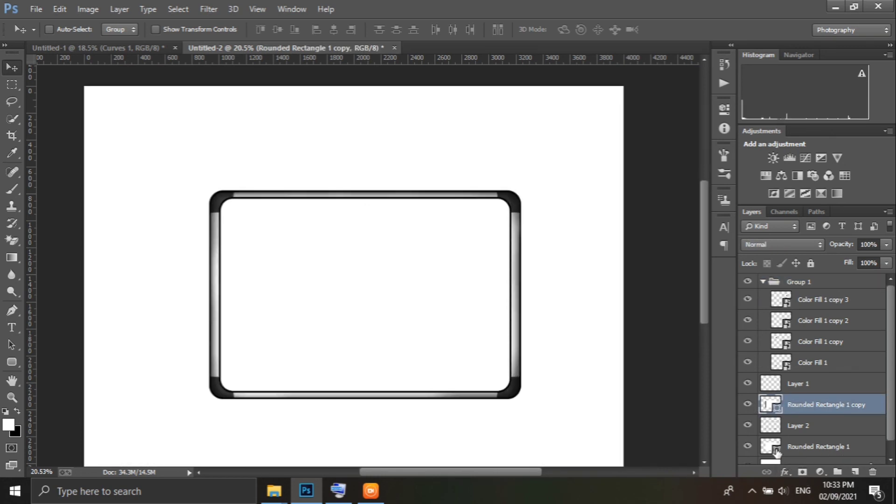
{"action": "left_click", "coordinate": [771, 405], "text": "ctrl"}
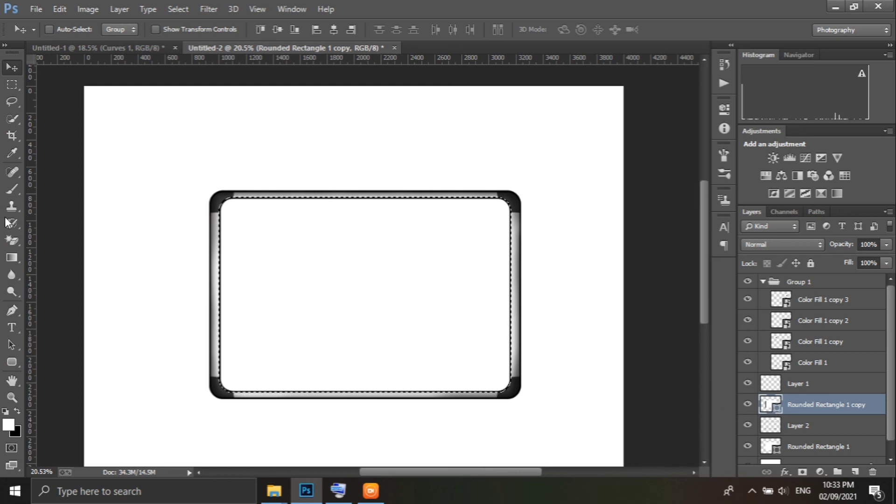
{"action": "key", "text": "b"}
{"action": "left_click", "coordinate": [18, 412]}
{"action": "left_click", "coordinate": [302, 404]}
{"action": "left_click", "coordinate": [406, 191]}
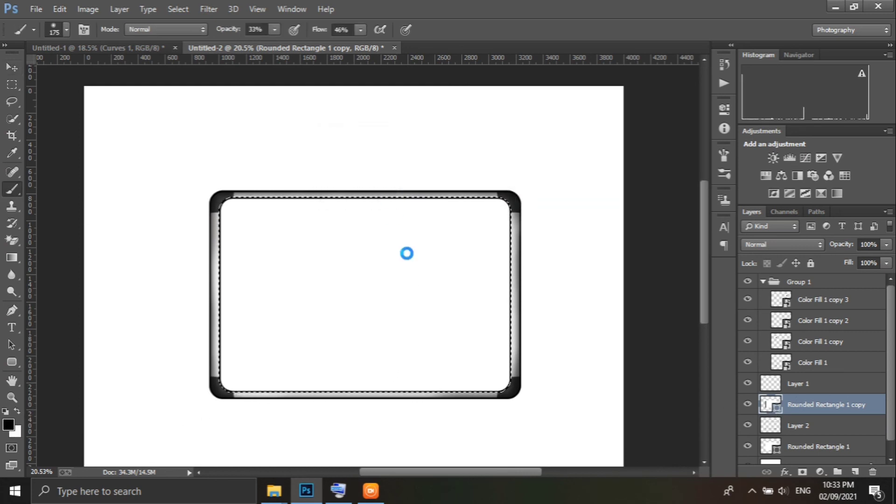
Enlarge the soft brush to 800 px and paint black shading at 33% opacity over the board's lower-right half
{"action": "key", "text": "bracketright"}
{"action": "key", "text": "bracketright"}
{"action": "key", "text": "bracketright"}
{"action": "key", "text": "bracketright"}
{"action": "key", "text": "bracketright"}
{"action": "key", "text": "bracketright"}
{"action": "key", "text": "bracketright"}
{"action": "key", "text": "bracketright"}
{"action": "mouse_move", "coordinate": [486, 354]}
{"action": "left_mouse_down"}
{"action": "mouse_move", "coordinate": [321, 422]}
{"action": "mouse_move", "coordinate": [526, 295]}
{"action": "mouse_move", "coordinate": [395, 346]}
{"action": "mouse_move", "coordinate": [540, 184]}
{"action": "left_mouse_up"}
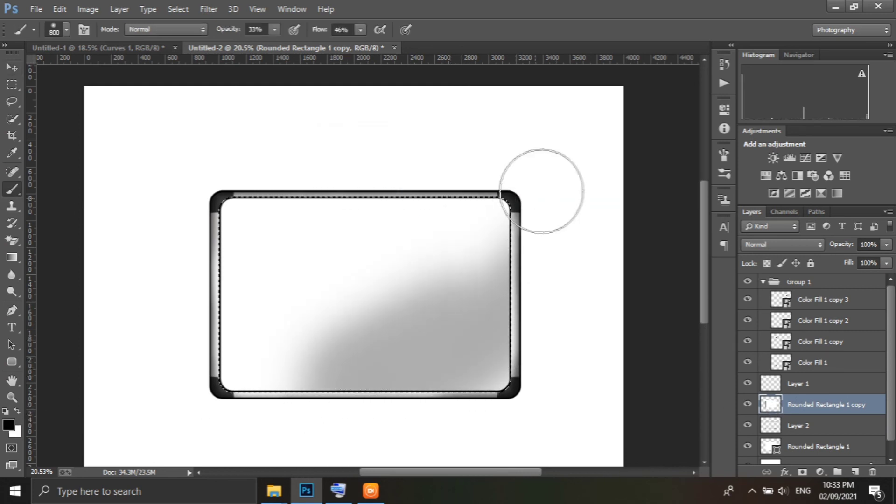
Extend the shading diagonally from the board's upper right to lower centre, set the layer's opacity to 71%, and deselect
{"action": "left_click_drag", "start_coordinate": [840, 245], "coordinate": [834, 244]}
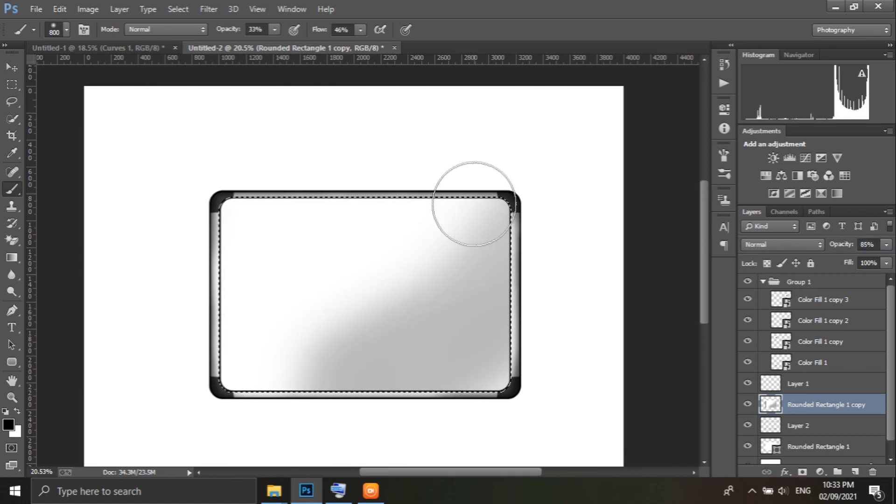
{"action": "mouse_move", "coordinate": [474, 209]}
{"action": "left_mouse_down"}
{"action": "mouse_move", "coordinate": [362, 330]}
{"action": "mouse_move", "coordinate": [330, 385]}
{"action": "left_mouse_up"}
{"action": "left_click_drag", "start_coordinate": [840, 251], "coordinate": [834, 250]}
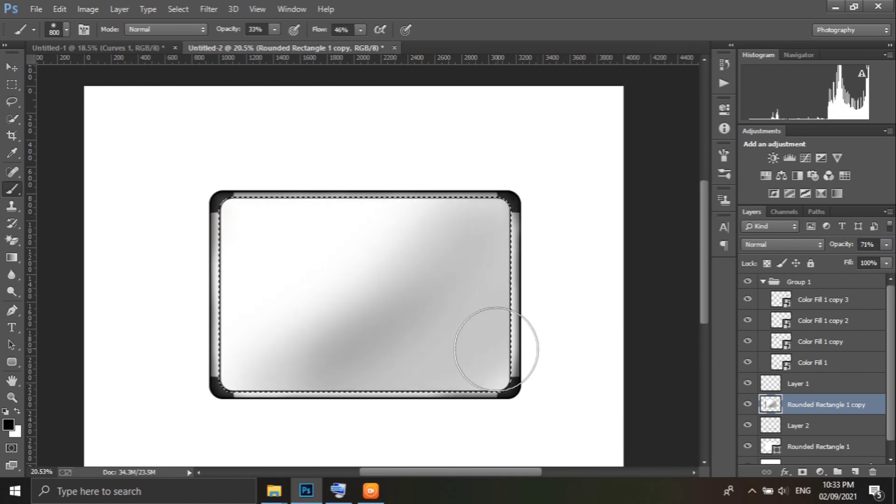
{"action": "scroll", "coordinate": [434, 336], "scroll_direction": "down", "scroll_amount": 3}
{"action": "key", "text": "ctrl+d"}
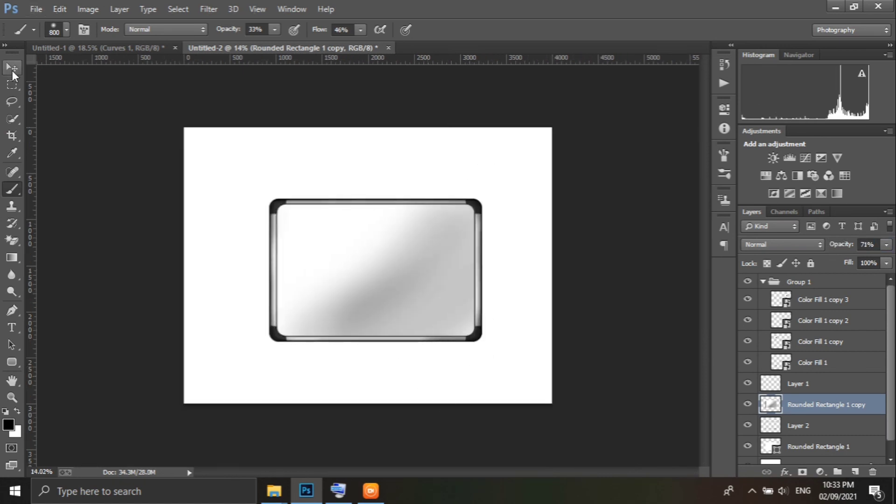
View the finished composite in Untitled-1 to compare its whiteboard, and return to Untitled-2
{"action": "key", "text": "v"}
{"action": "left_click", "coordinate": [140, 49]}
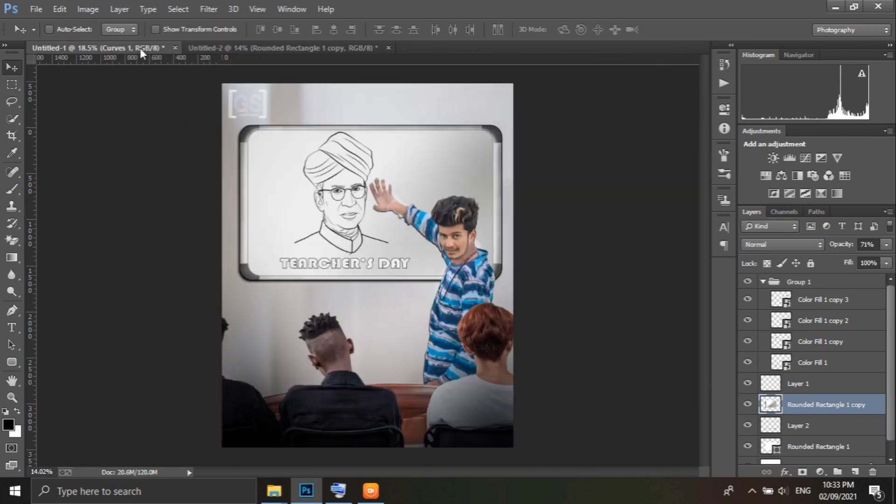
{"action": "left_click", "coordinate": [237, 47]}
{"action": "left_click", "coordinate": [36, 9]}
{"action": "key", "text": "Escape"}
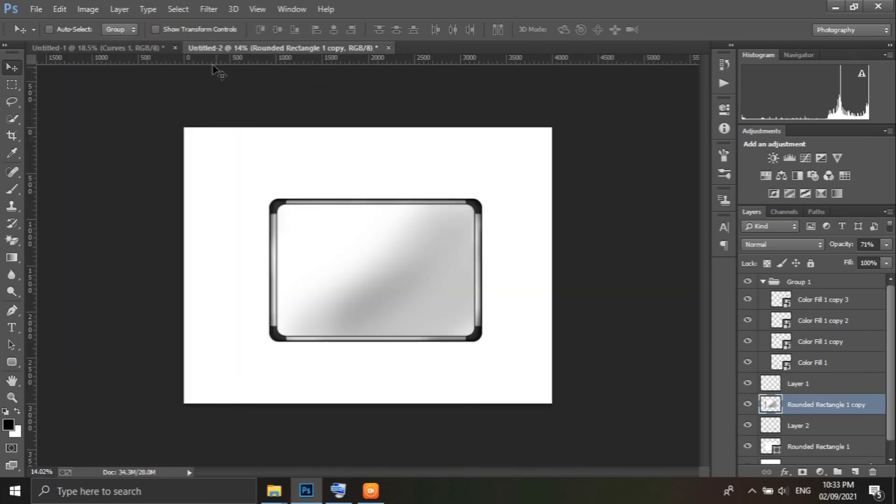